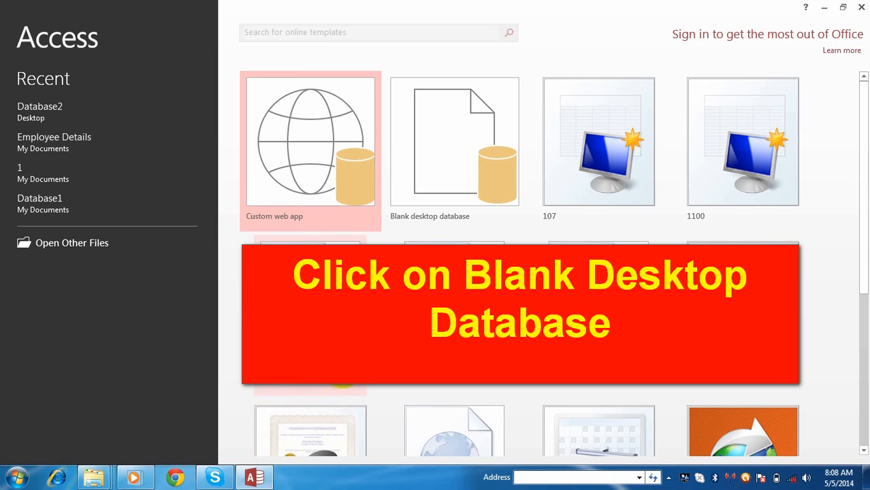
Start a blank desktop database and choose Local Disk (D:) as its save location.
click(475, 158)
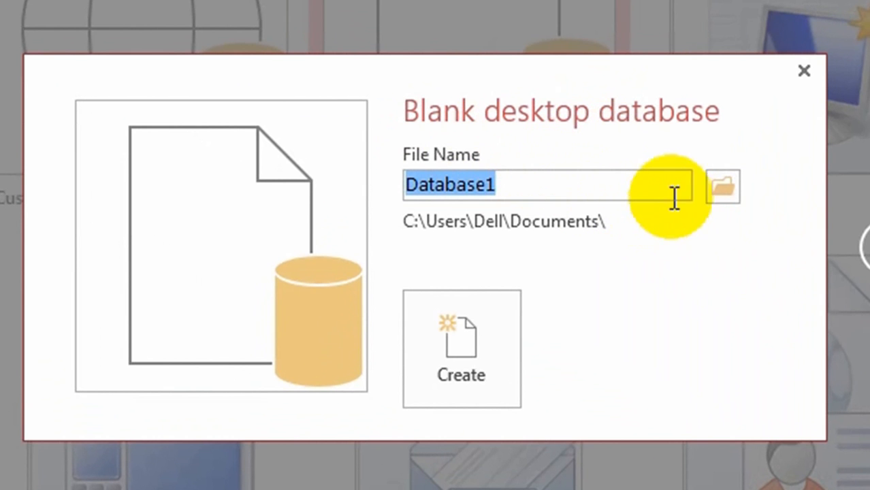
click(725, 186)
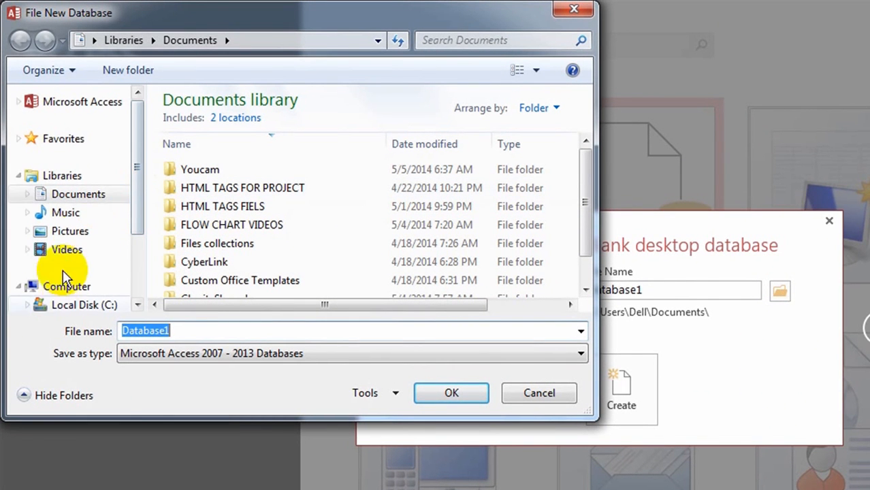
drag(136, 155, 134, 230)
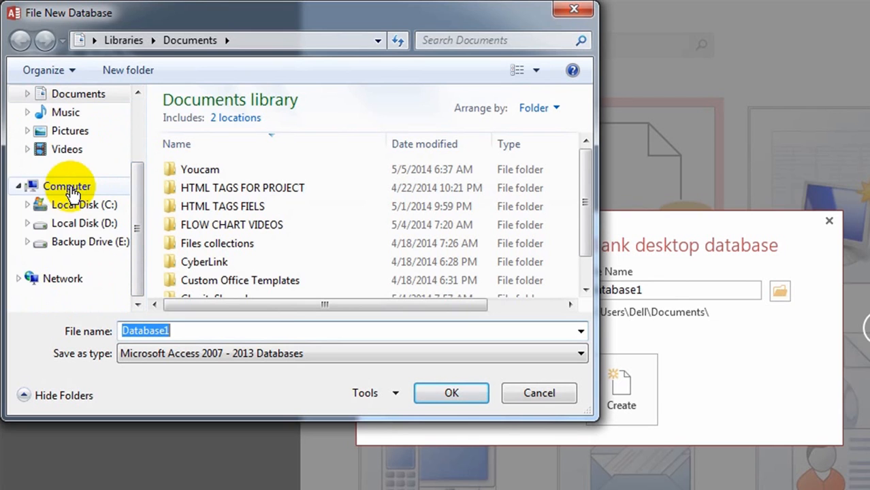
click(96, 223)
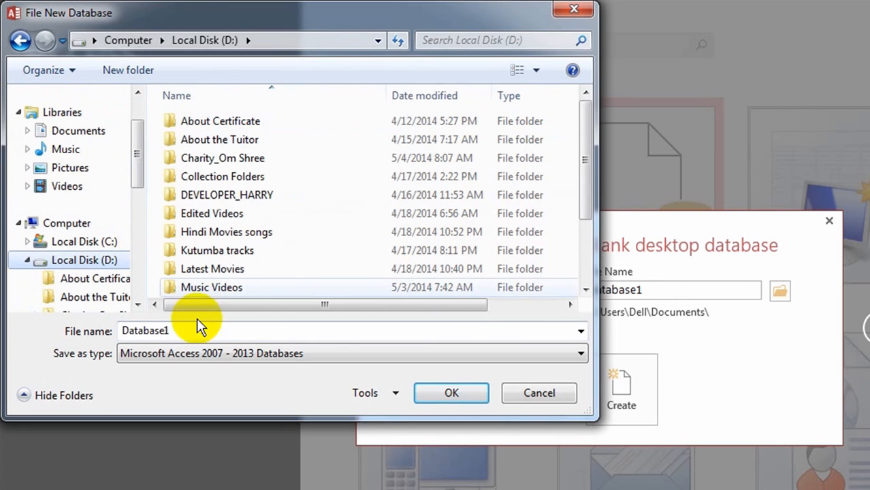
Name the database file My_database and confirm the location and name.
double_click(171, 331)
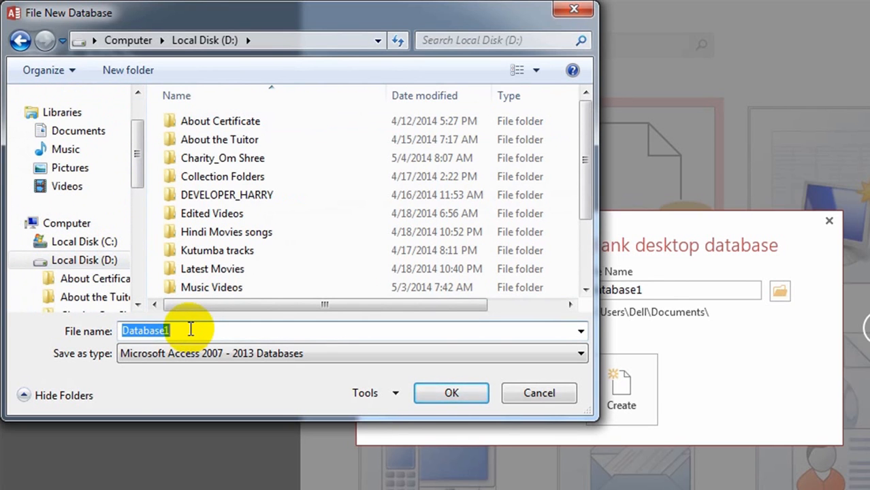
text(My_)
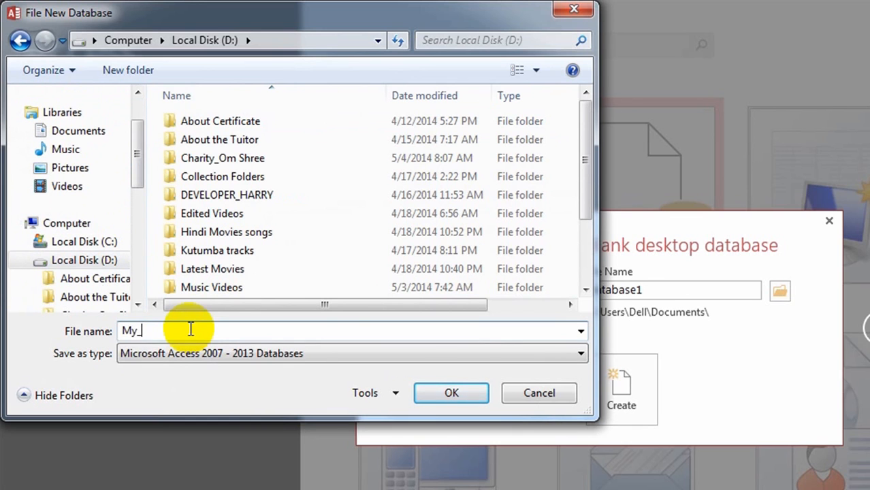
text(dat)
text(abaw3)
key(BackSpace)
key(BackSpace)
key(BackSpace)
text(ase)
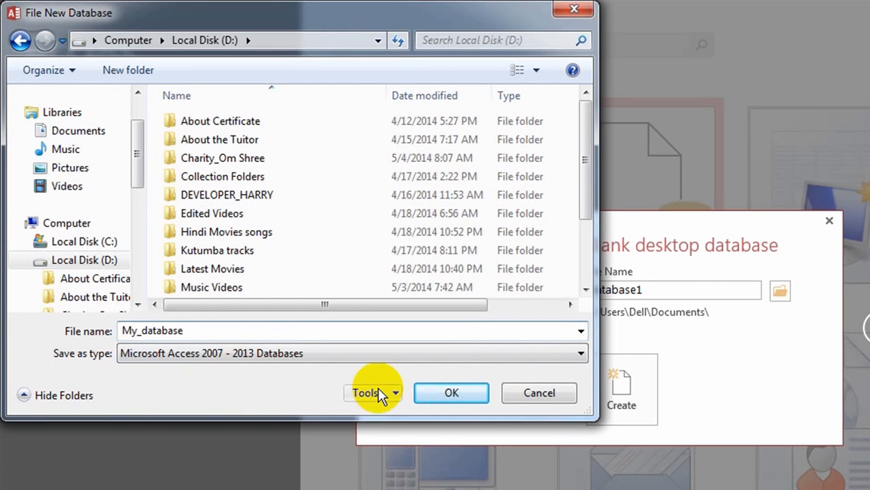
click(459, 388)
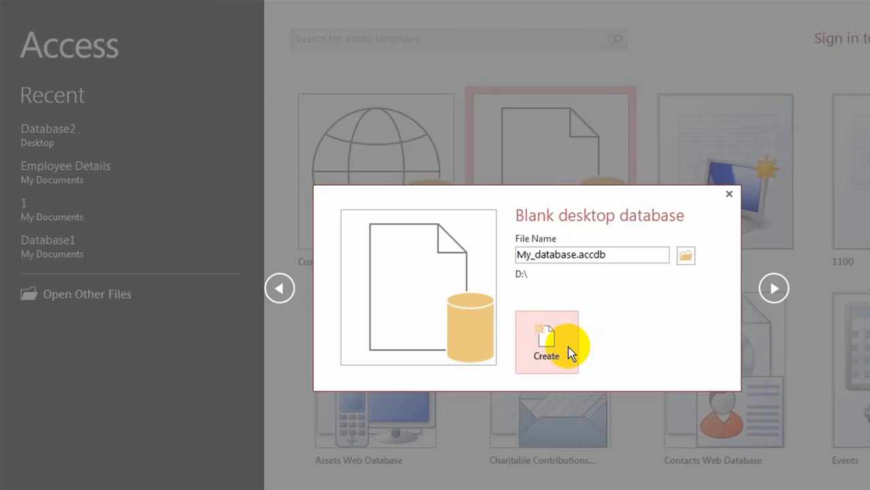
Create My_database, then look through the HOME, CREATE, EXTERNAL DATA and DATABASE TOOLS ribbon tabs.
click(647, 398)
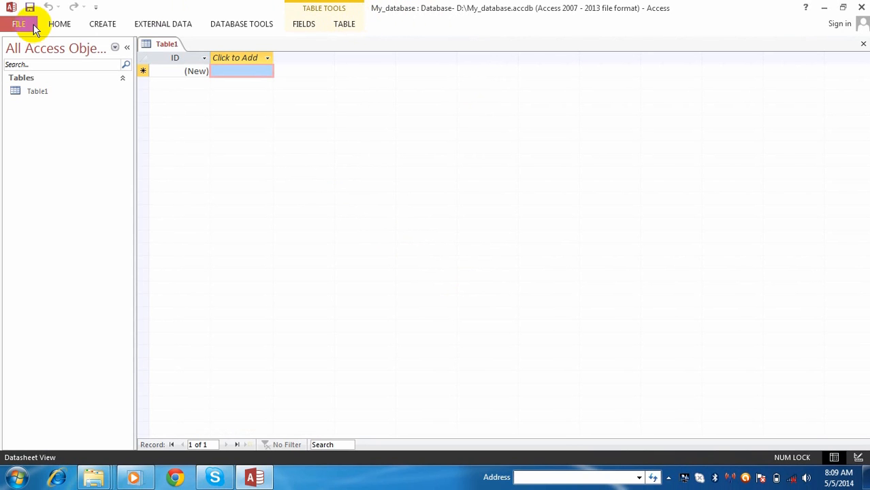
click(59, 25)
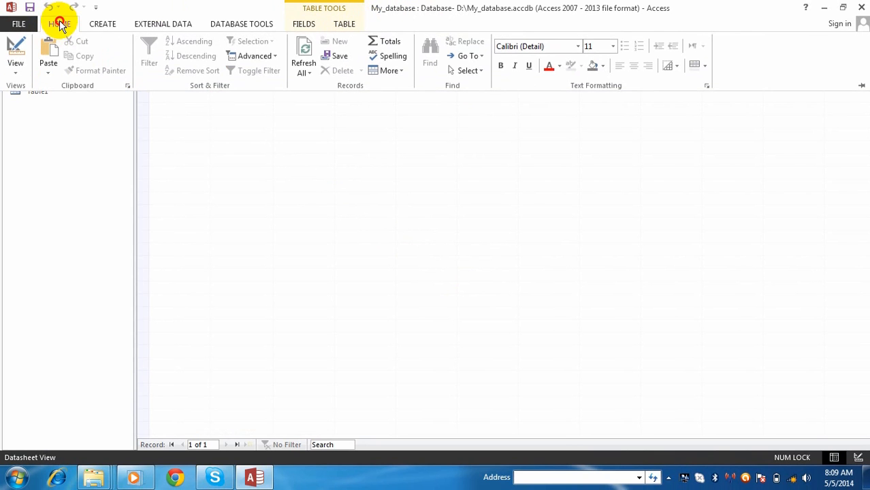
click(103, 24)
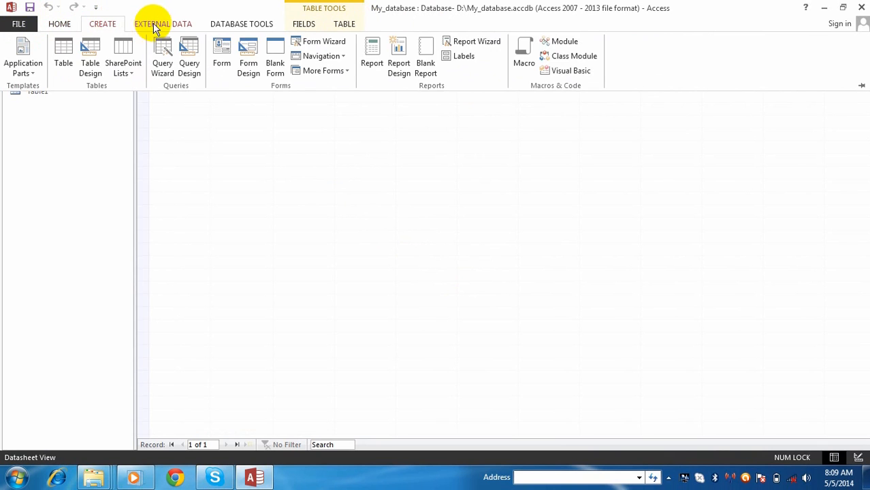
click(158, 26)
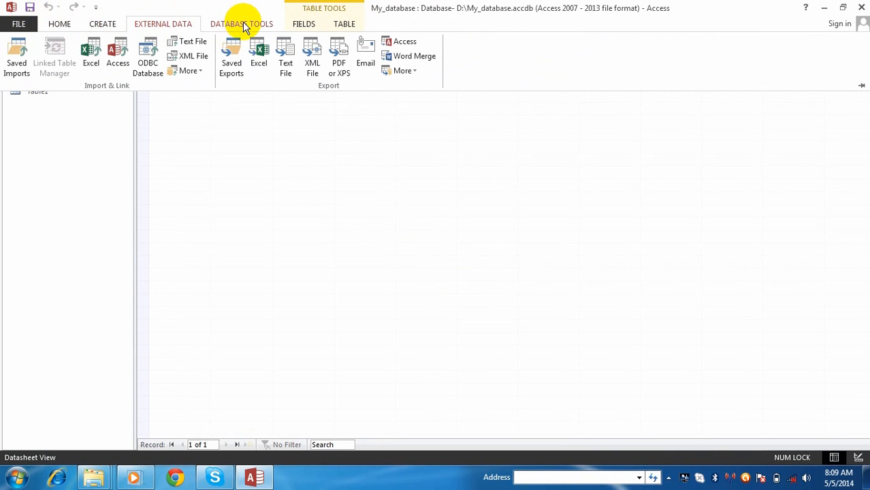
click(243, 25)
click(303, 24)
click(344, 26)
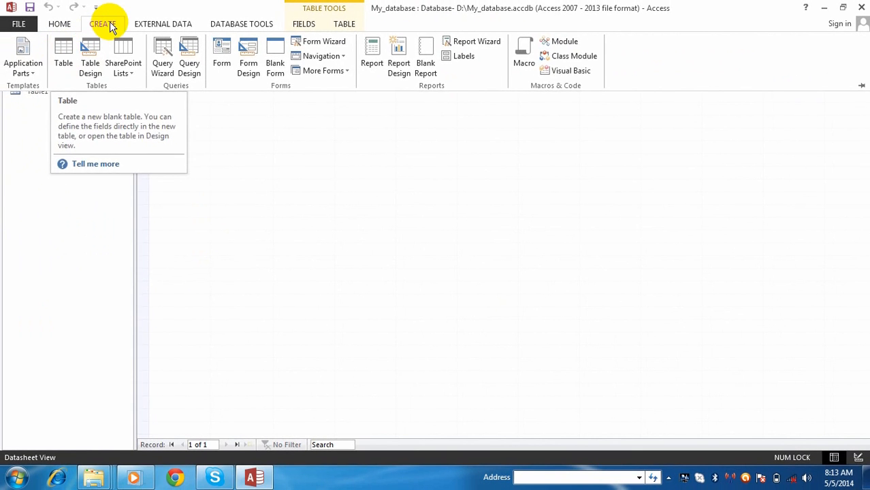
Start a new blank table from the CREATE commands.
click(110, 23)
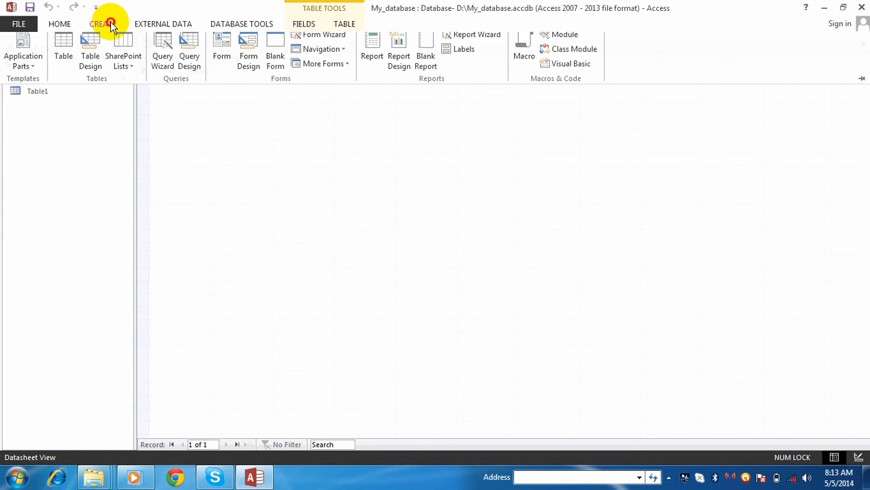
click(111, 24)
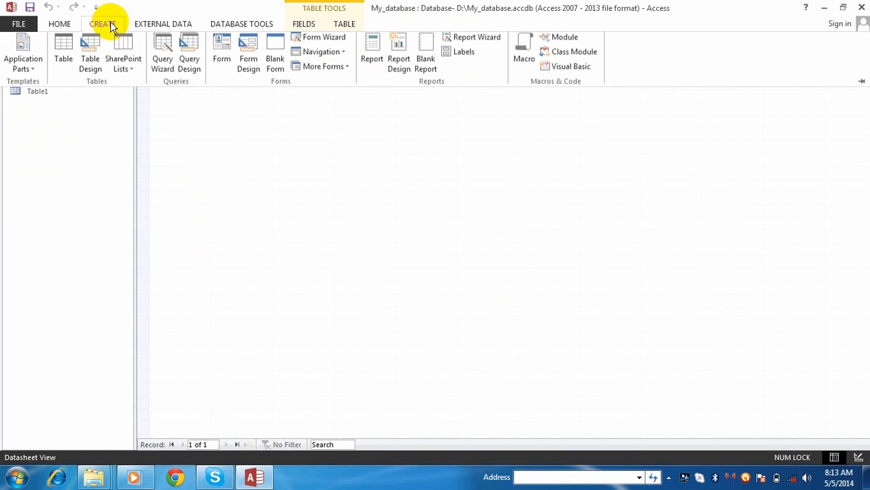
click(67, 54)
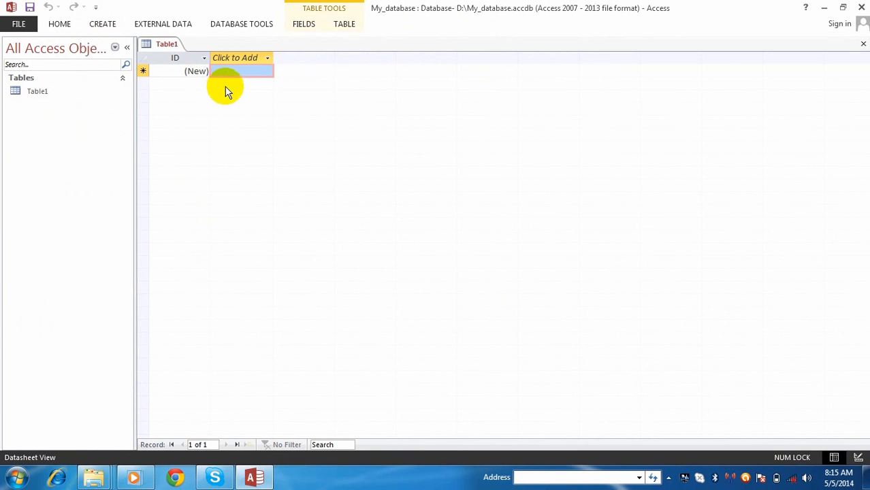
Enter the first record's name, town and phone number in Field1 to Field3.
click(235, 71)
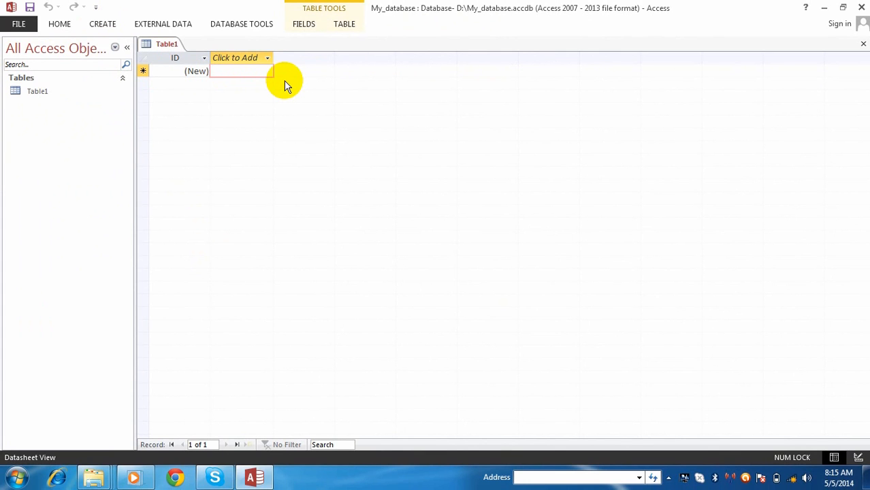
text(N)
key(BackSpace)
key(Tab)
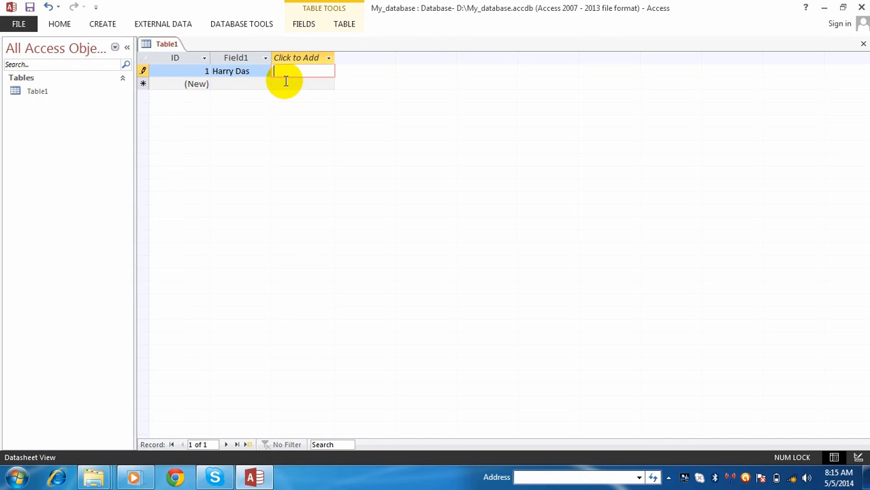
text(Kathmandu)
key(Tab)
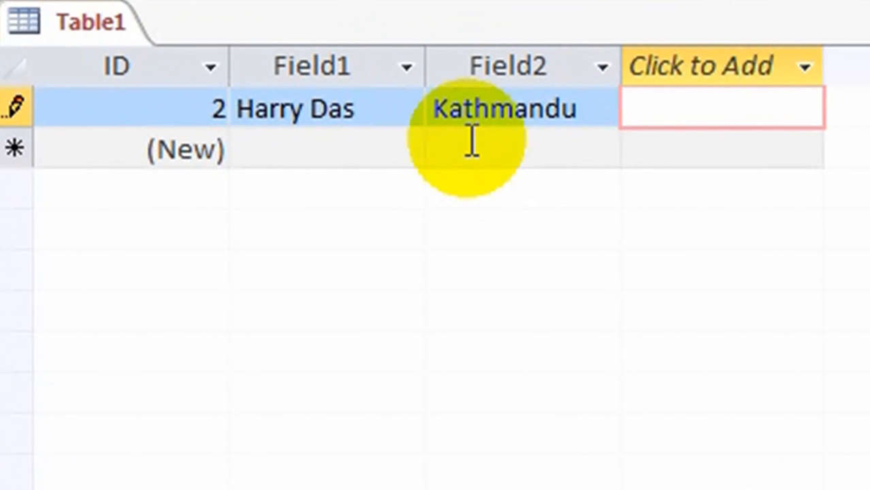
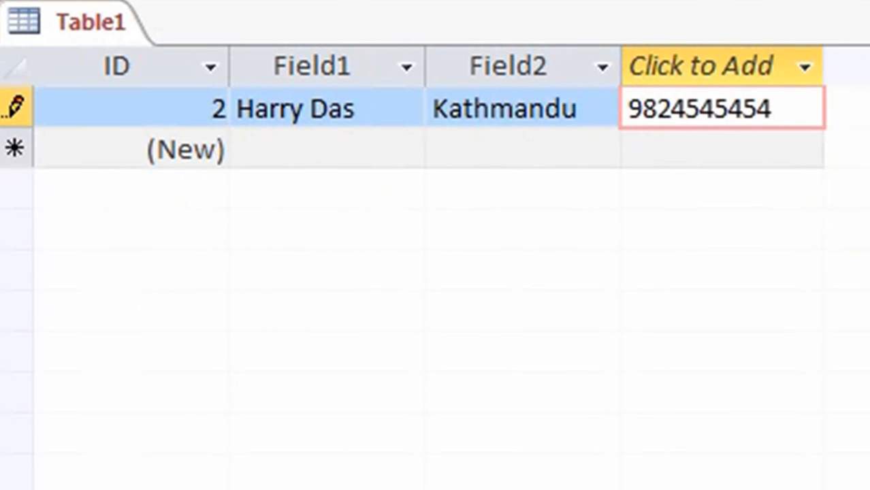
key(Down)
Enter the second and third records' names, towns and phone numbers, then save.
key(Left)
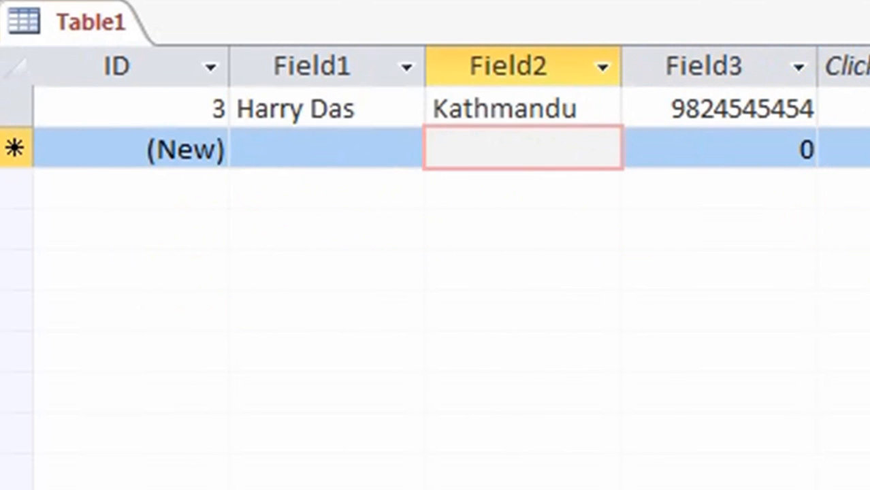
key(Left)
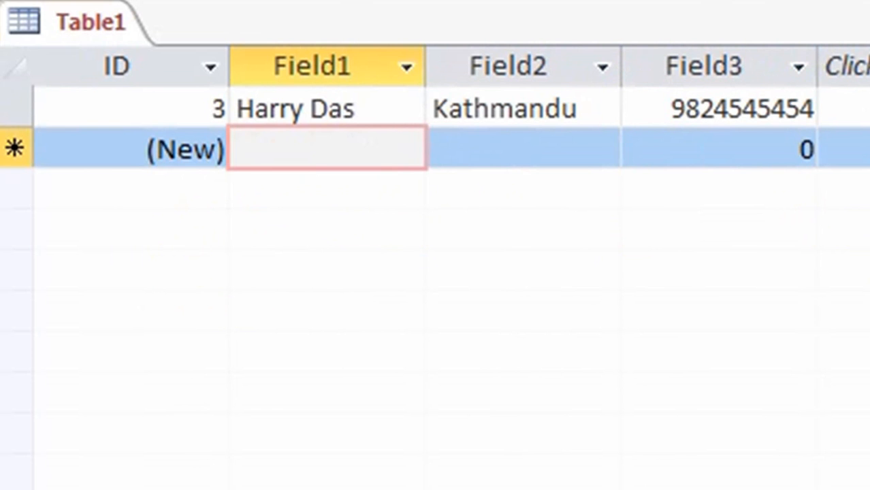
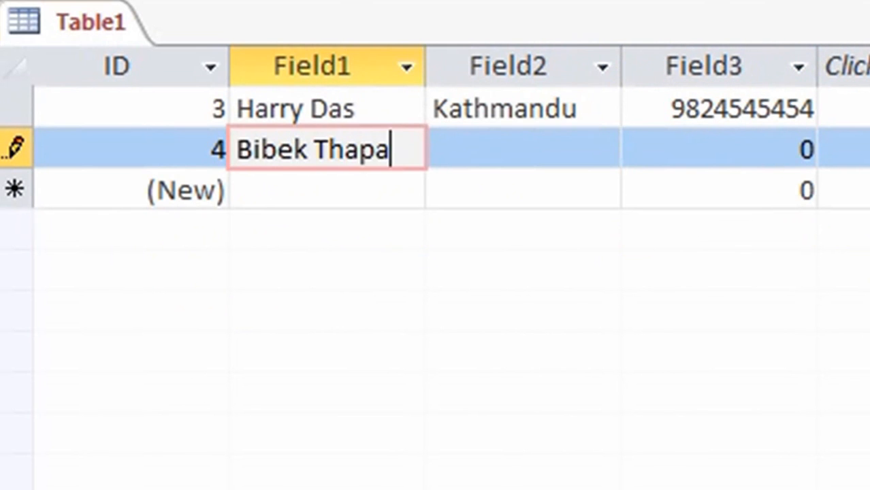
key(Tab)
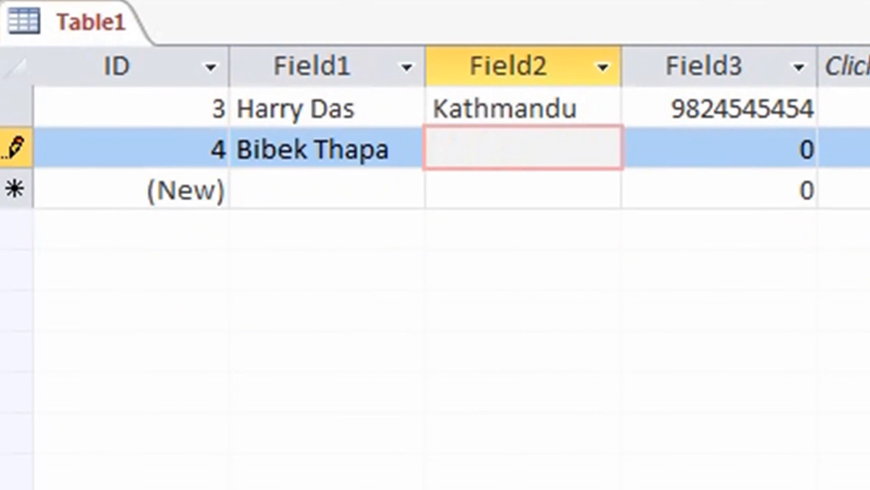
text(Bhaktapur)
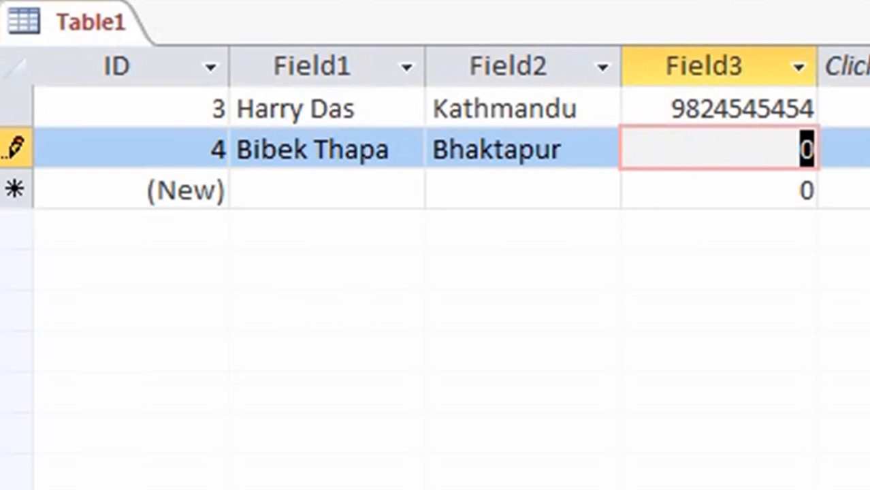
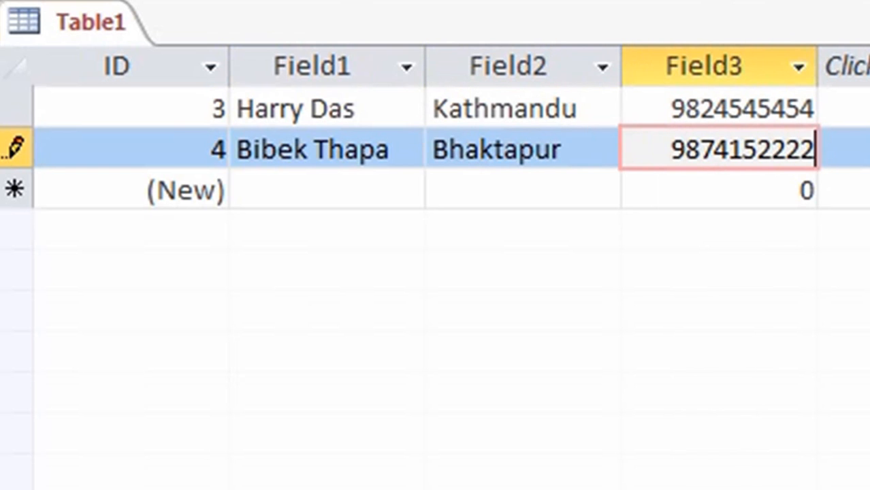
key(Down)
key(Left)
key(Left)
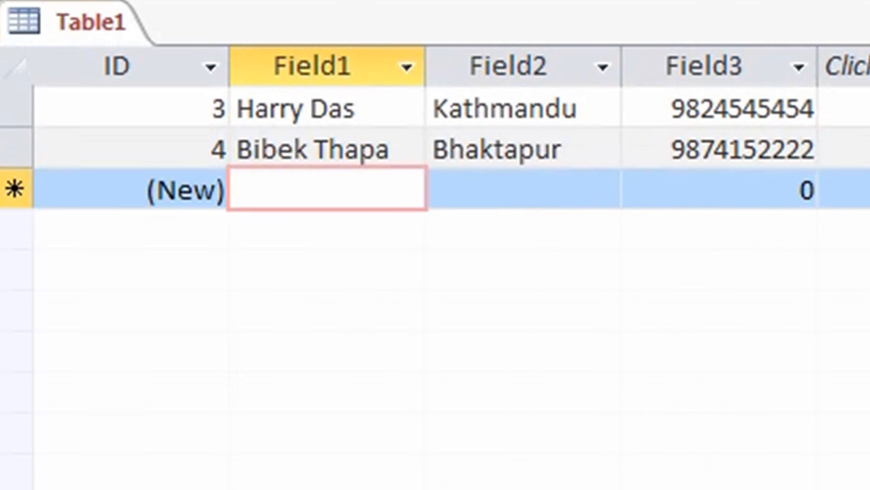
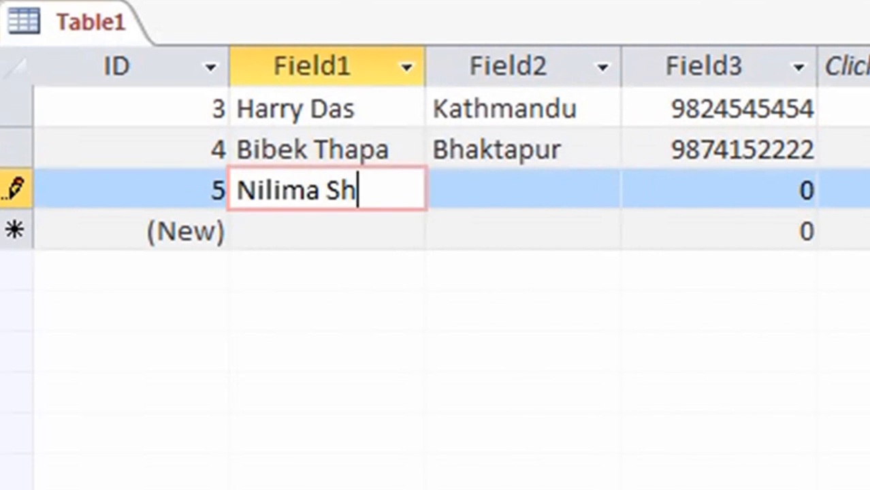
click(399, 108)
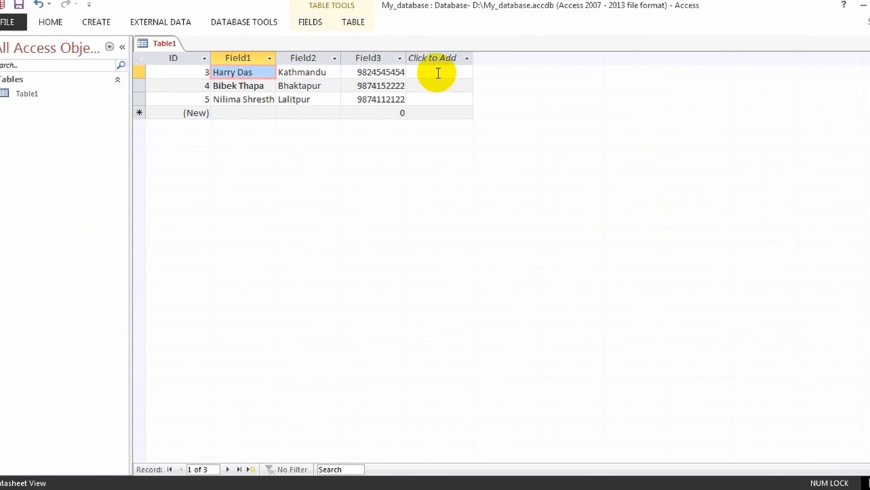
Fill a new Field4 column with an e-mail address for each of the three records.
shift+click(423, 72)
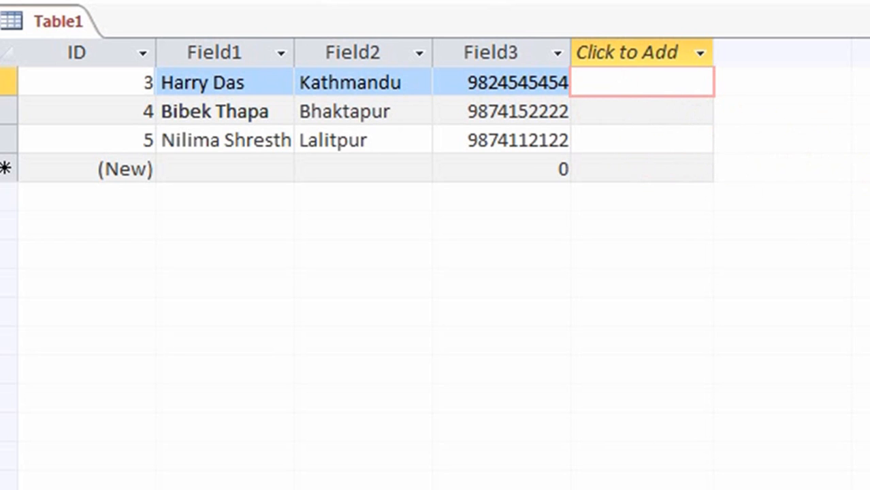
text(@yah)
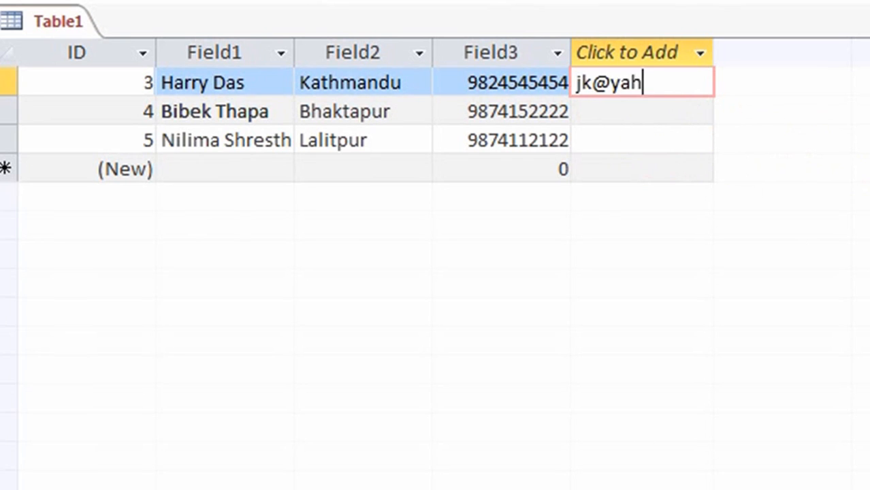
text(oo.com)
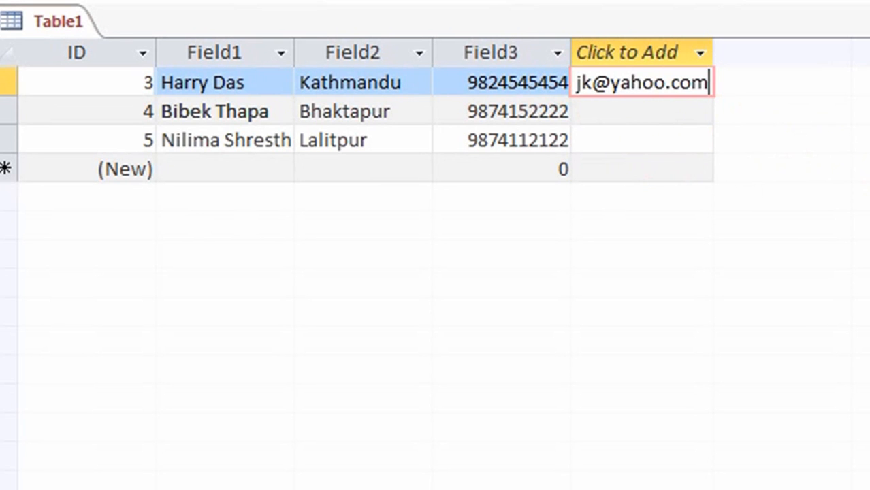
key(Down)
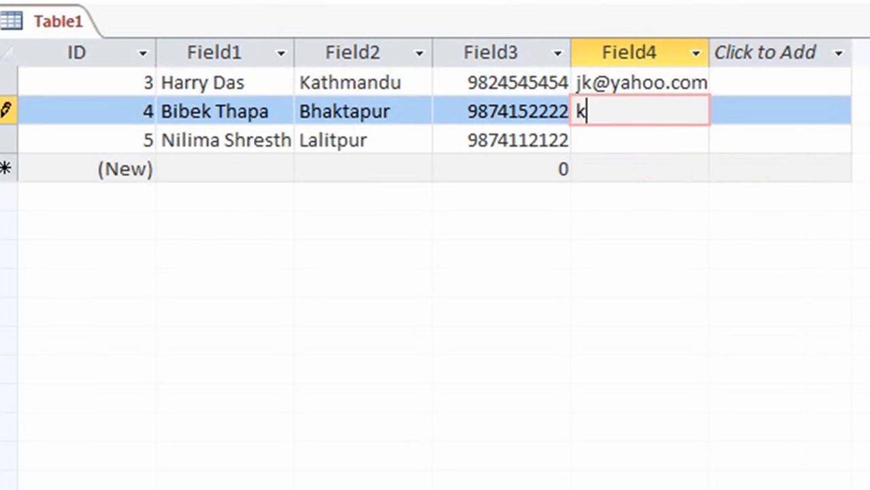
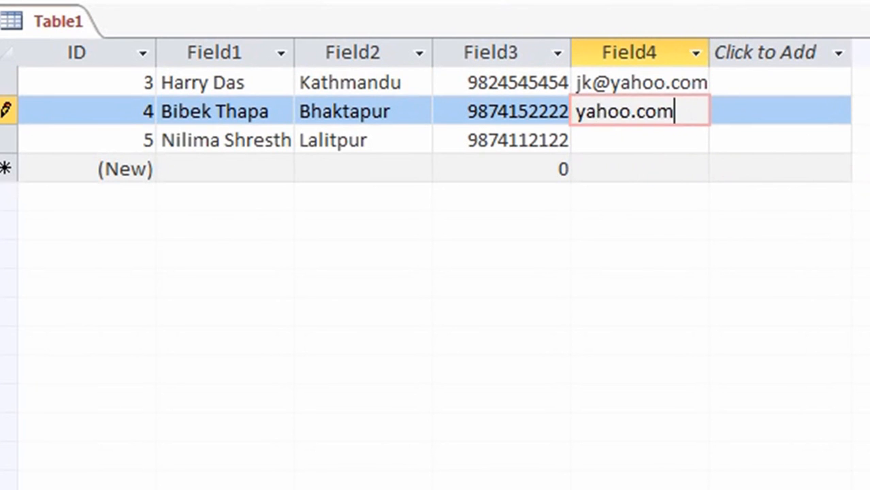
key(Down)
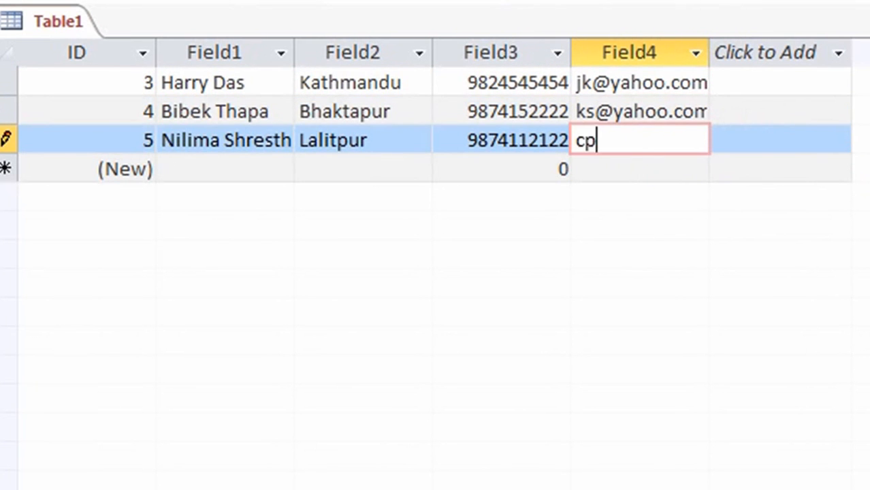
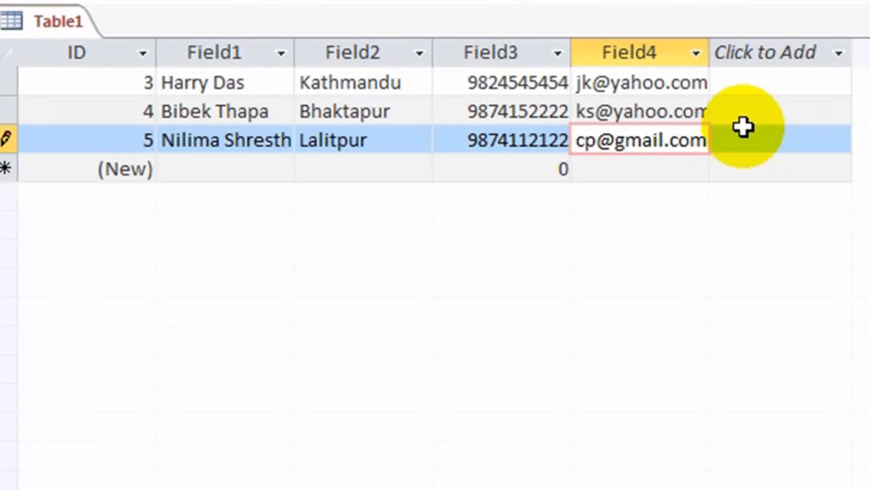
click(780, 82)
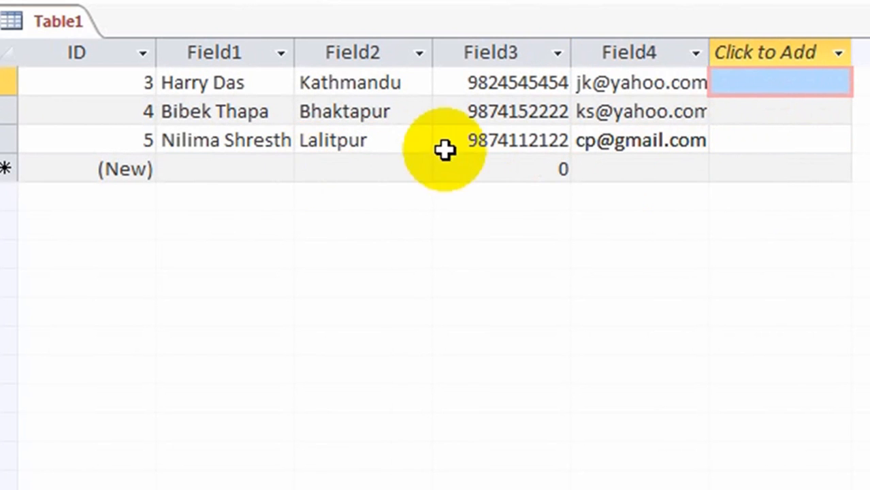
Select various cells across the Table1 datasheet.
click(247, 82)
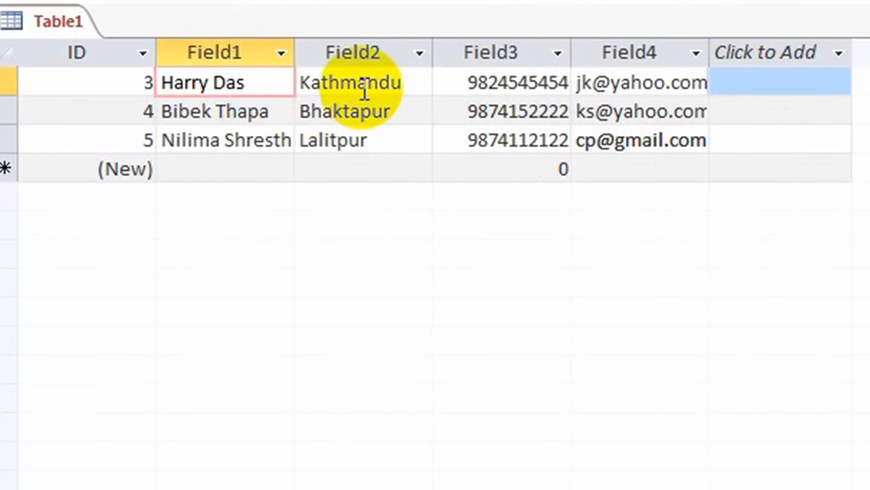
click(226, 112)
click(228, 168)
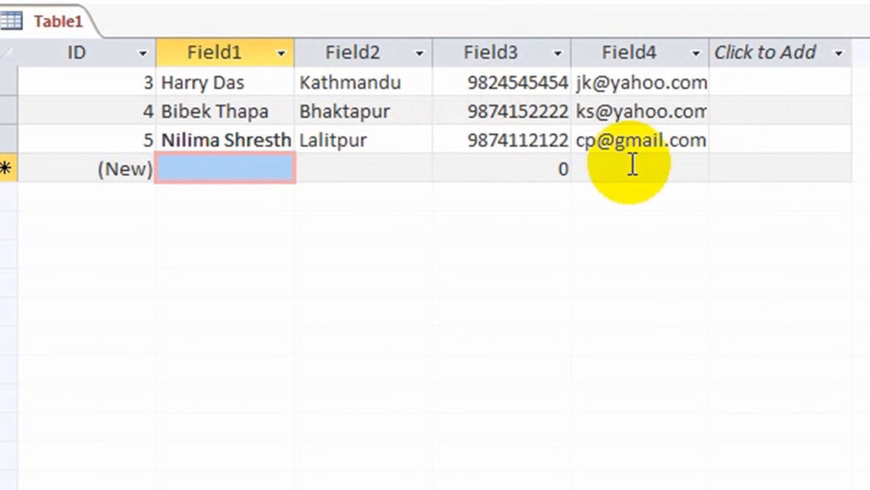
click(229, 84)
click(320, 80)
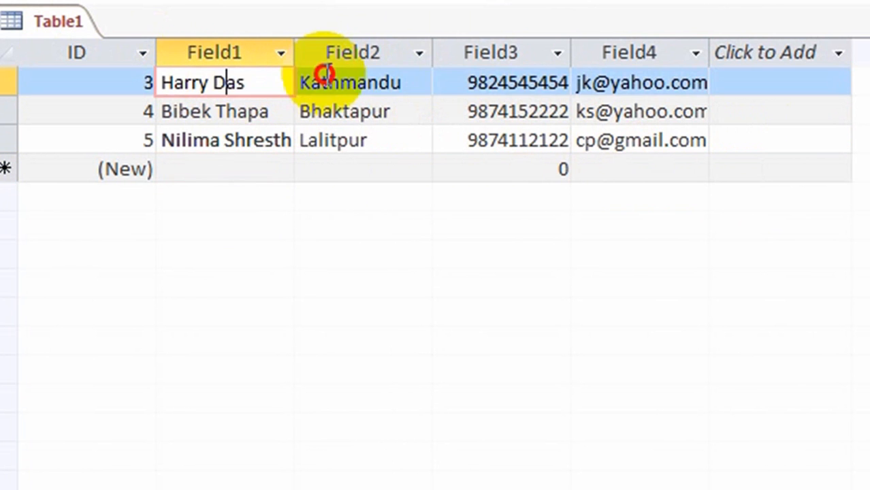
click(519, 90)
click(715, 81)
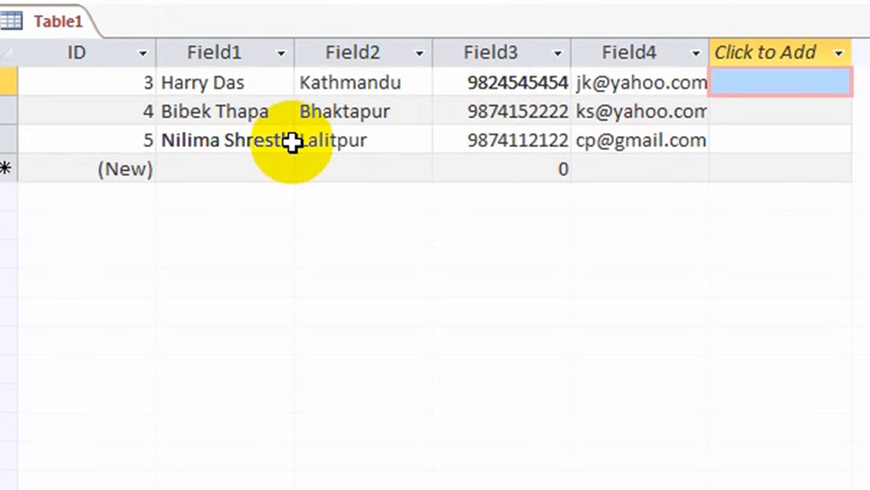
Rename Field1 to Name and Field2 to Address, dismissing the reserved-word warning.
click(233, 57)
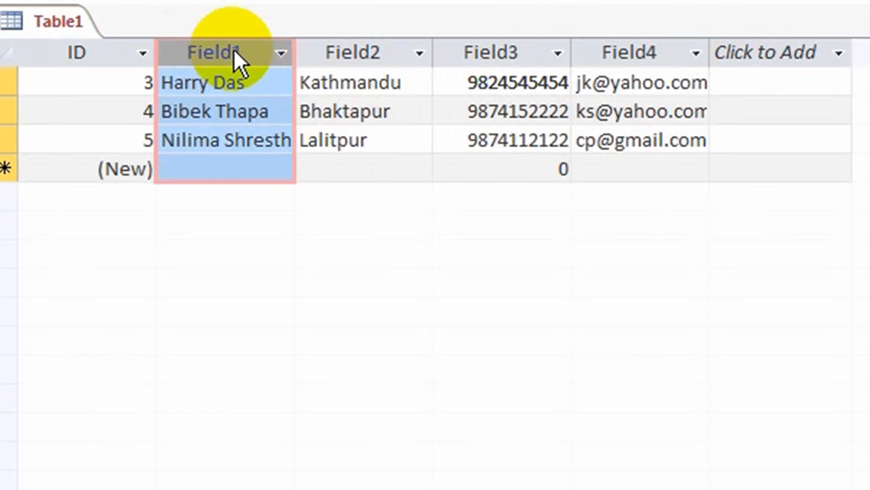
drag(233, 49, 233, 47)
double_click(233, 48)
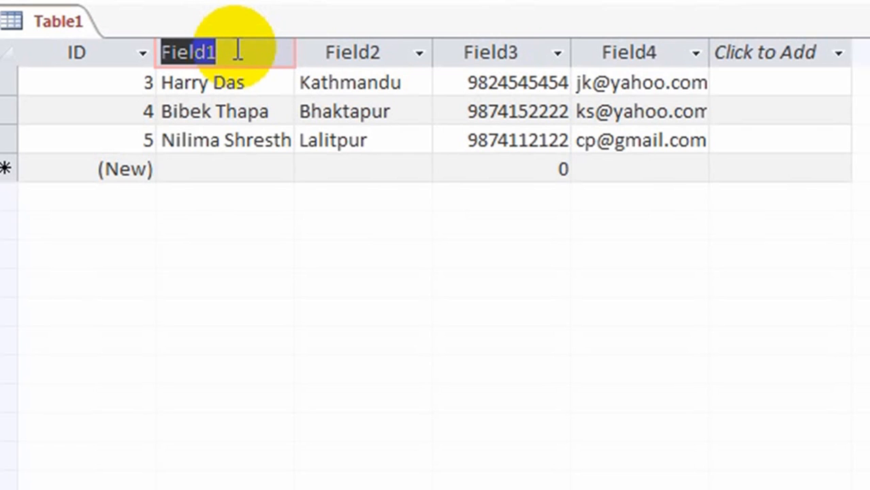
text(Name)
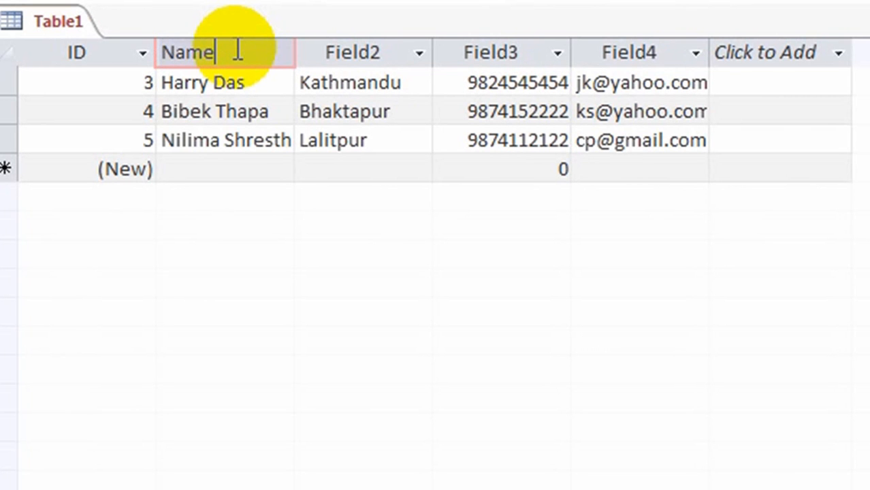
key(Return)
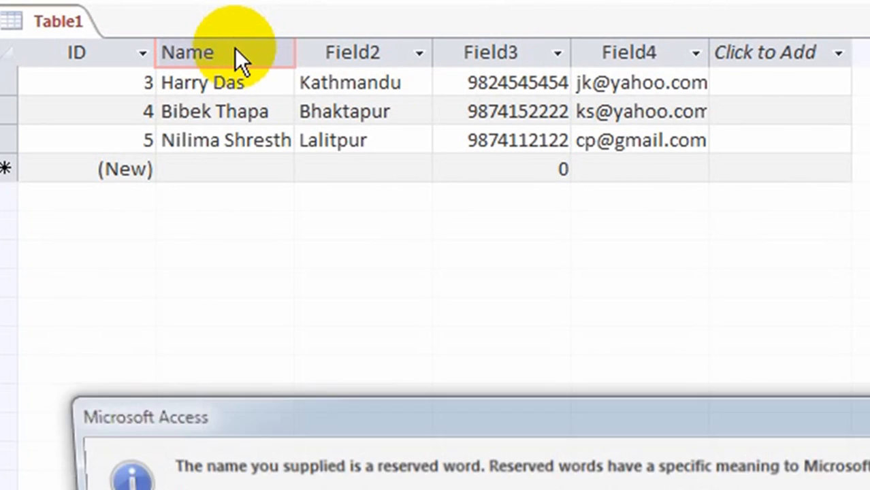
click(553, 482)
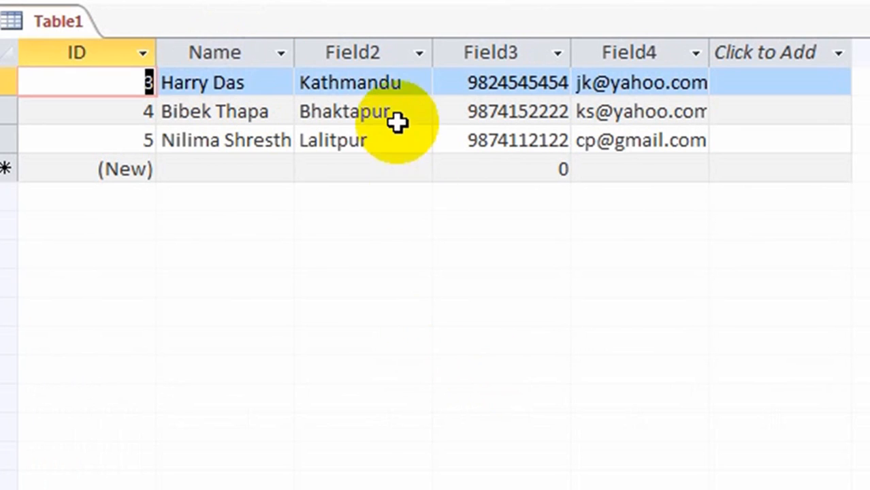
click(395, 54)
double_click(373, 55)
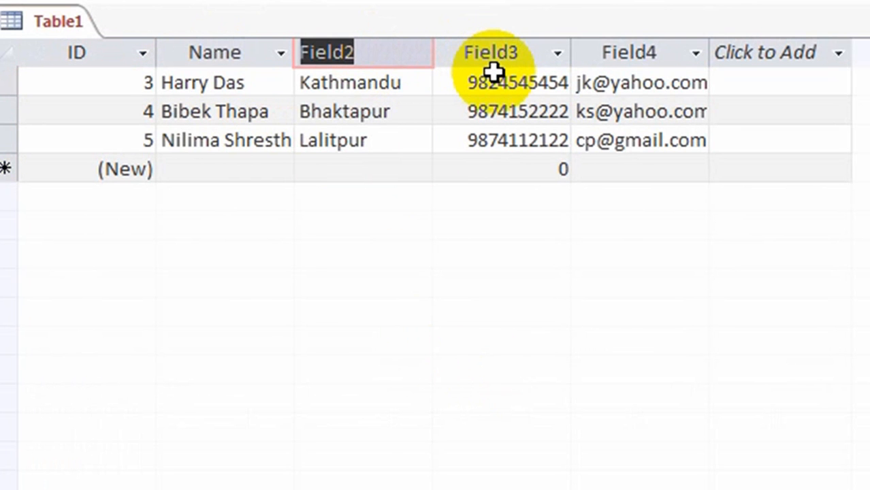
text(Add)
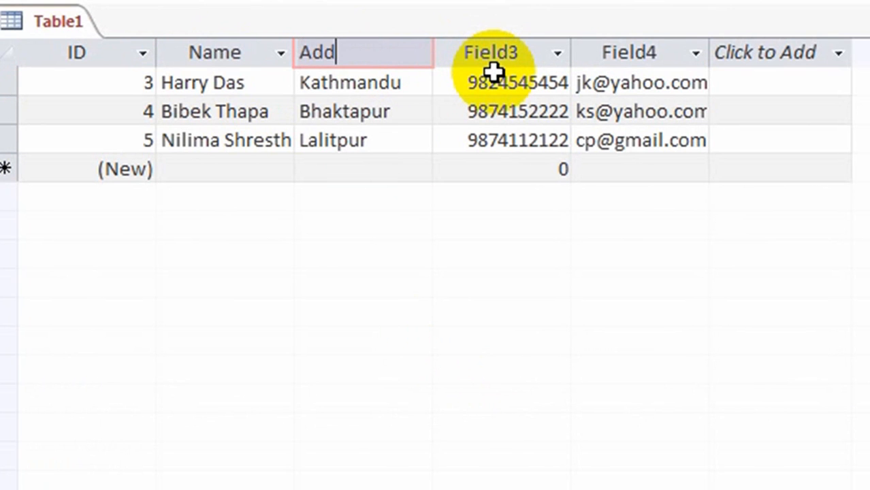
text(ress)
key(Return)
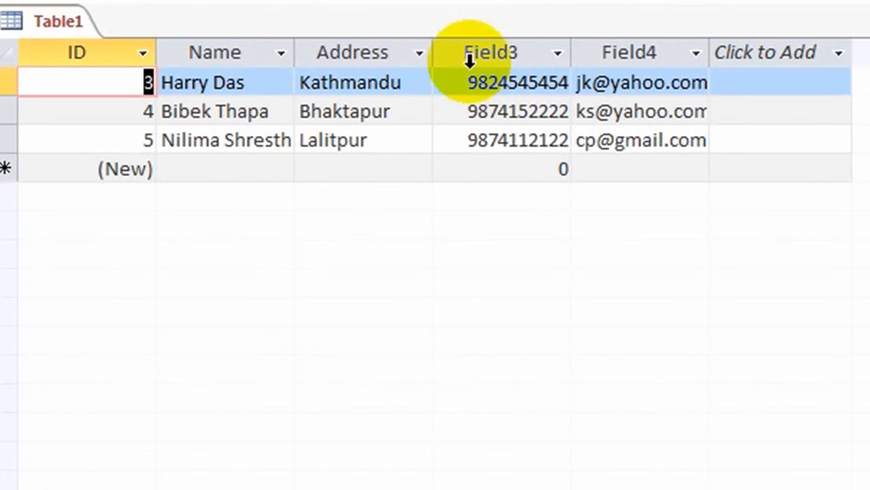
Rename Field3 to Contact and Field4 to E-mail ID.
click(516, 51)
double_click(513, 53)
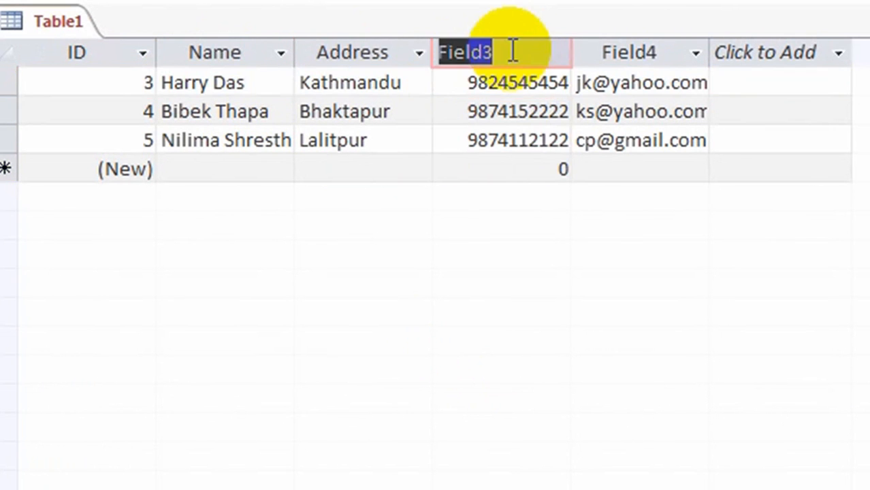
text(Contact)
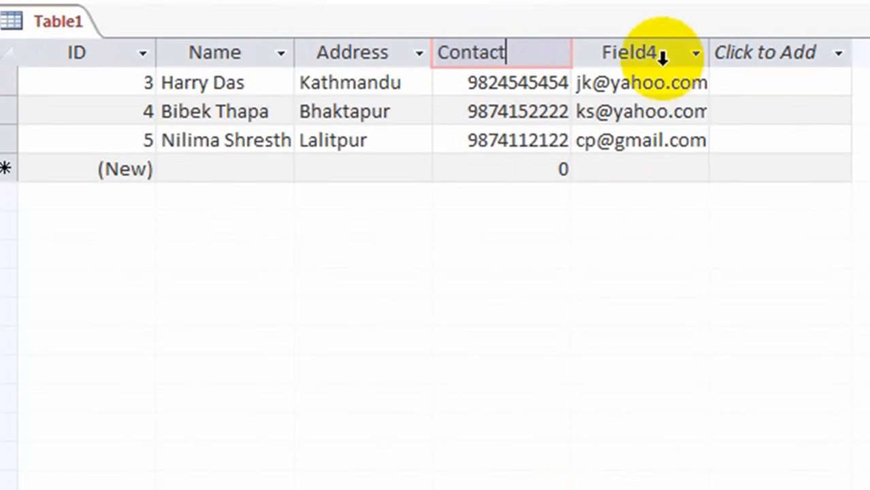
click(602, 52)
double_click(655, 54)
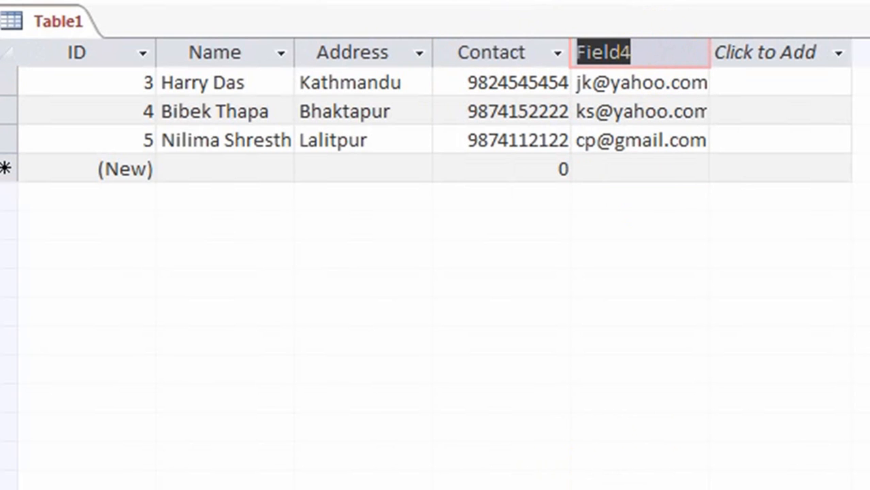
text(E-mail )
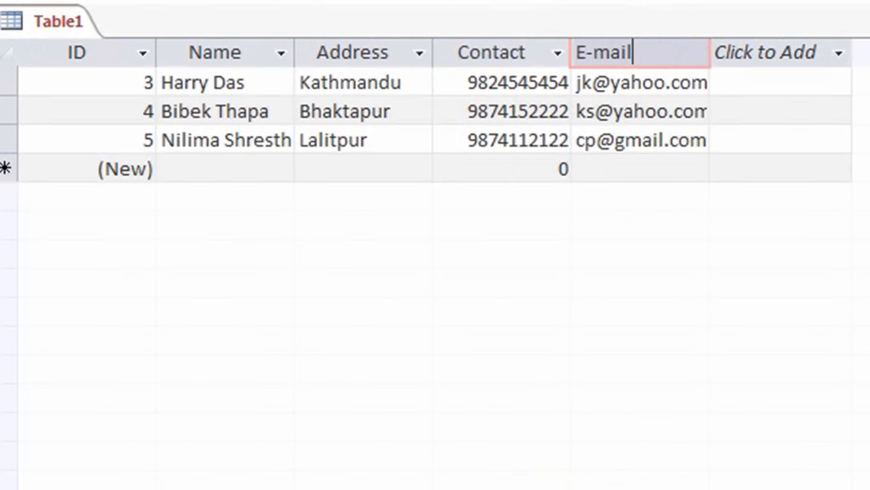
text(ID)
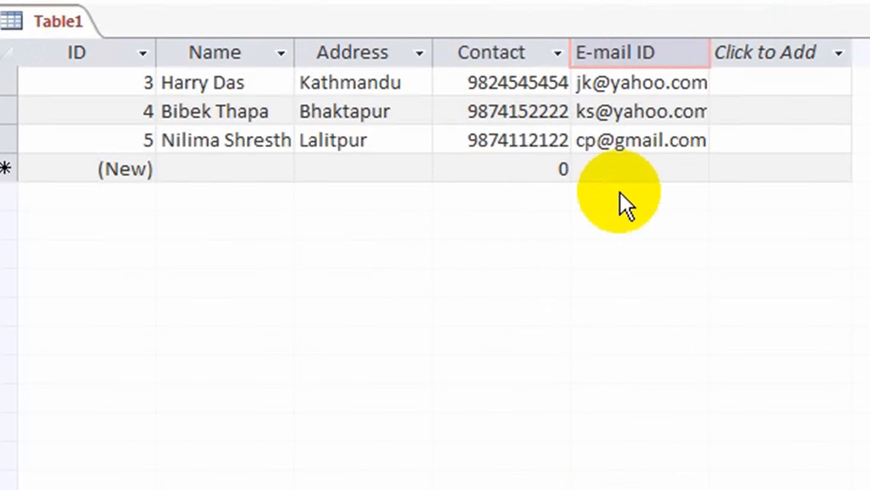
key(Return)
click(464, 340)
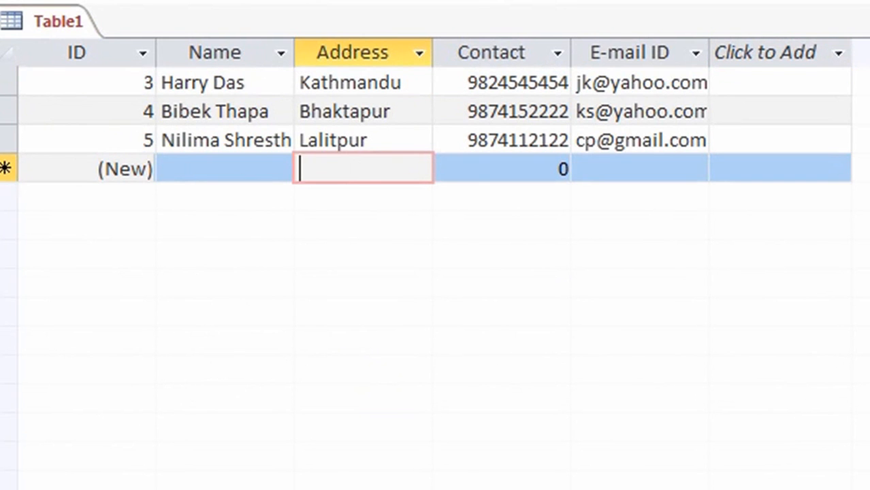
Save the table with the name Address_TBL.
click(16, 23)
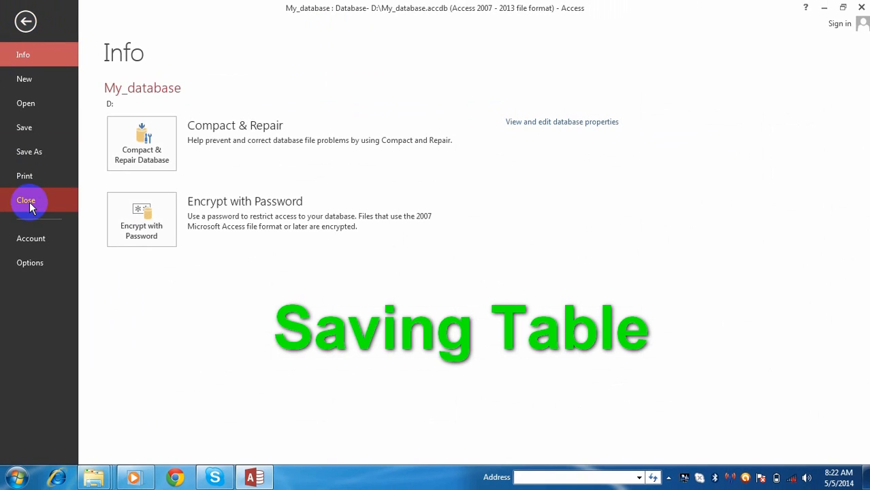
click(22, 129)
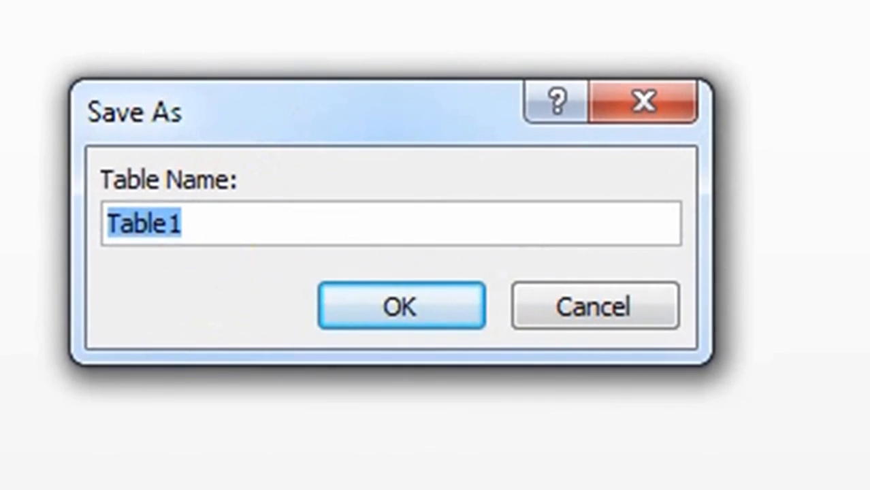
text(Addre)
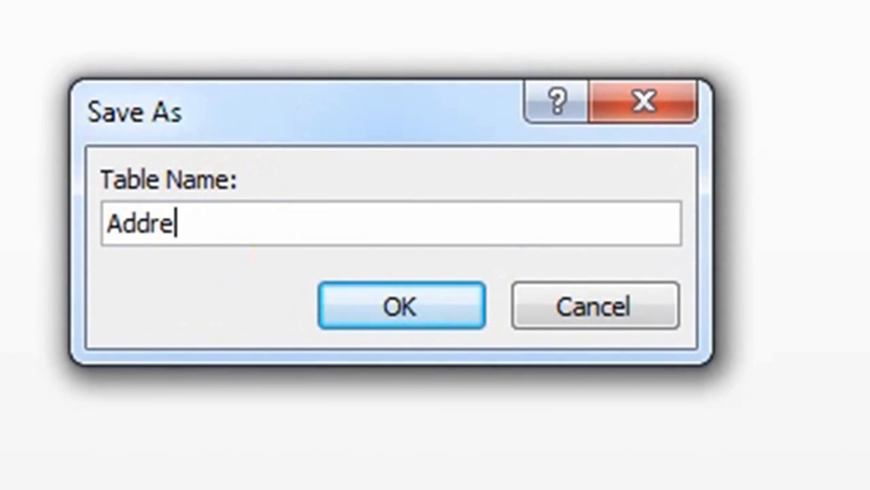
text(ss_TBL)
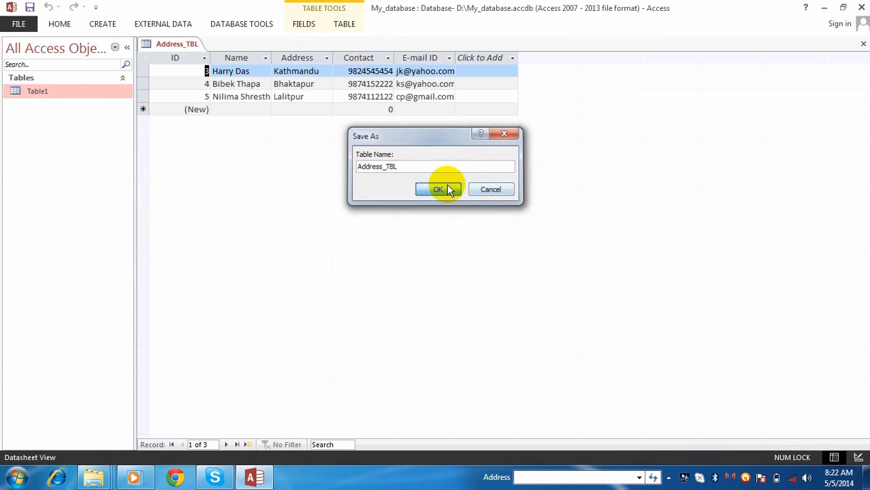
click(402, 306)
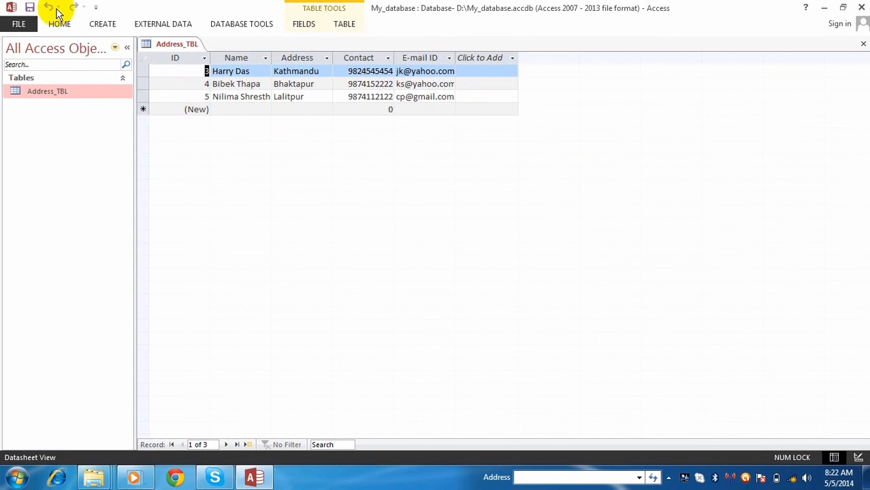
Start the Simple Query Wizard with Table: Address_TBL as the source.
click(104, 24)
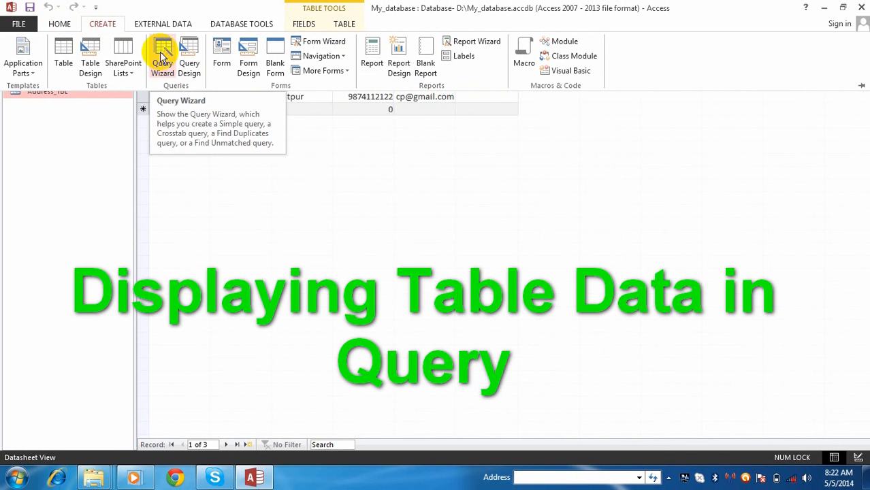
click(162, 51)
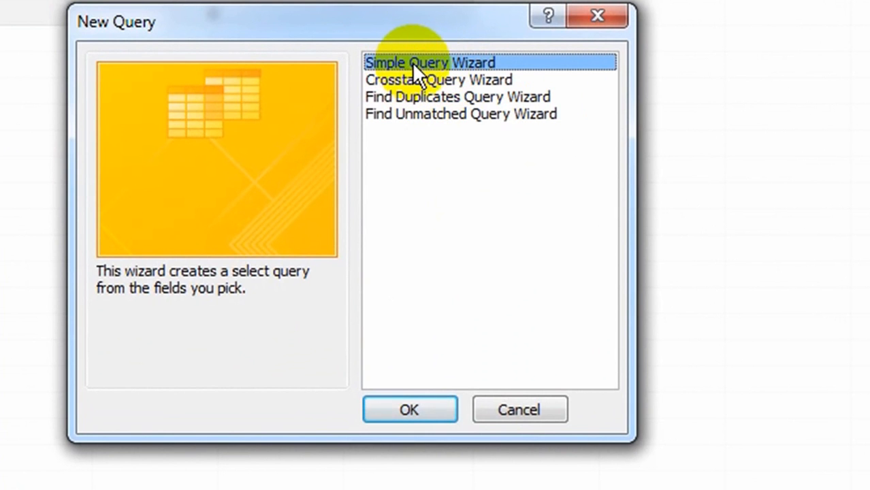
click(423, 409)
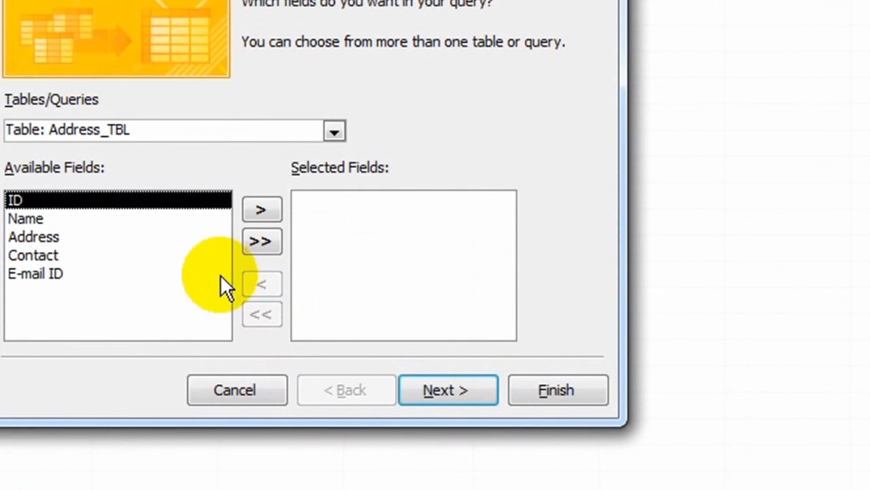
click(333, 134)
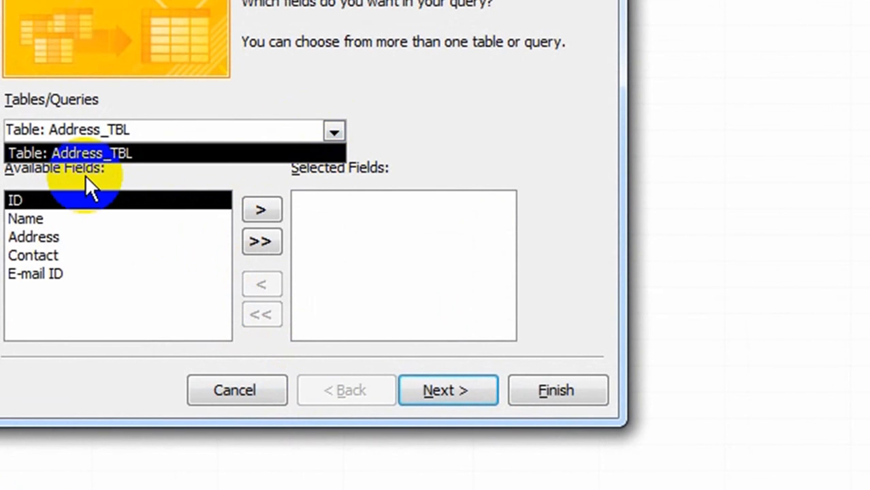
click(104, 151)
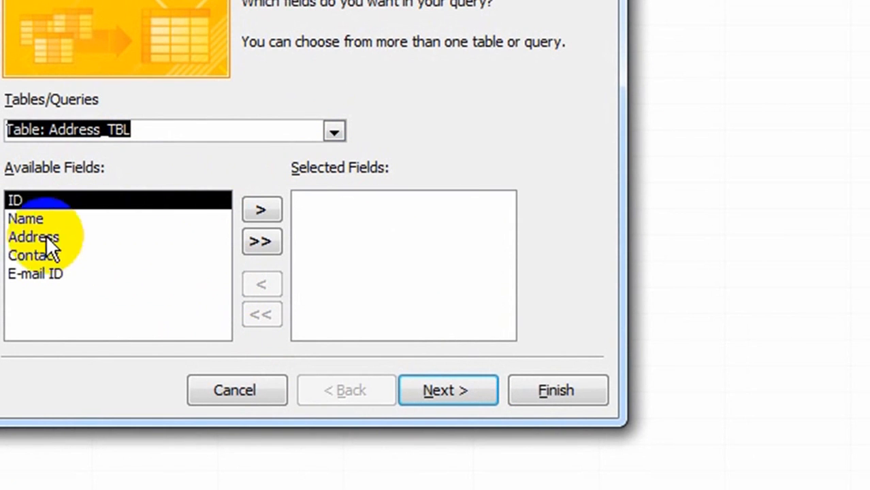
Add the Name and Contact fields and finish the wizard.
click(40, 219)
click(259, 209)
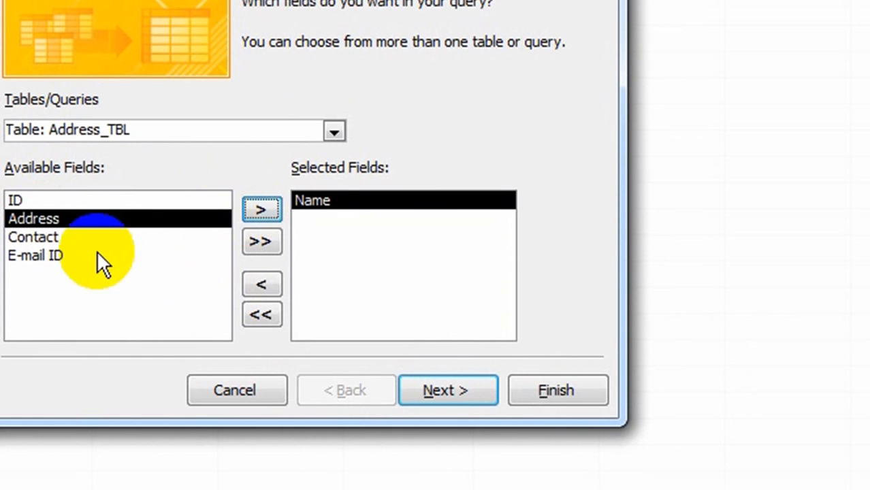
click(53, 235)
click(260, 209)
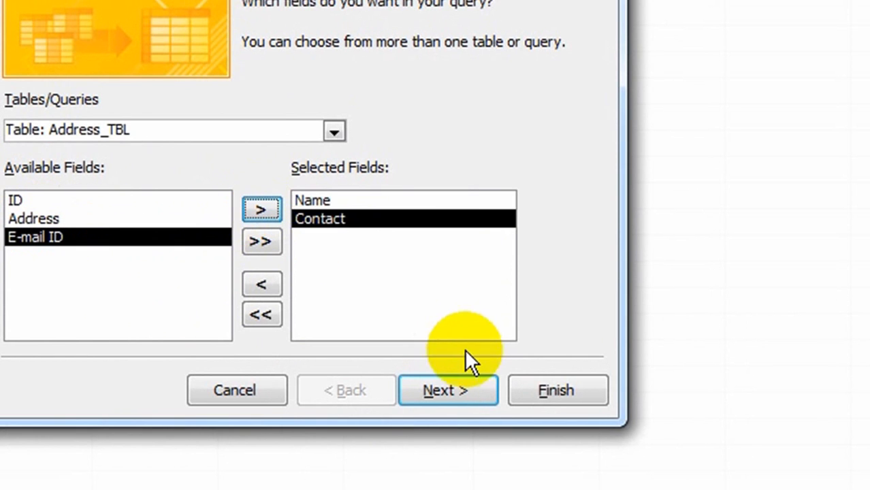
click(458, 399)
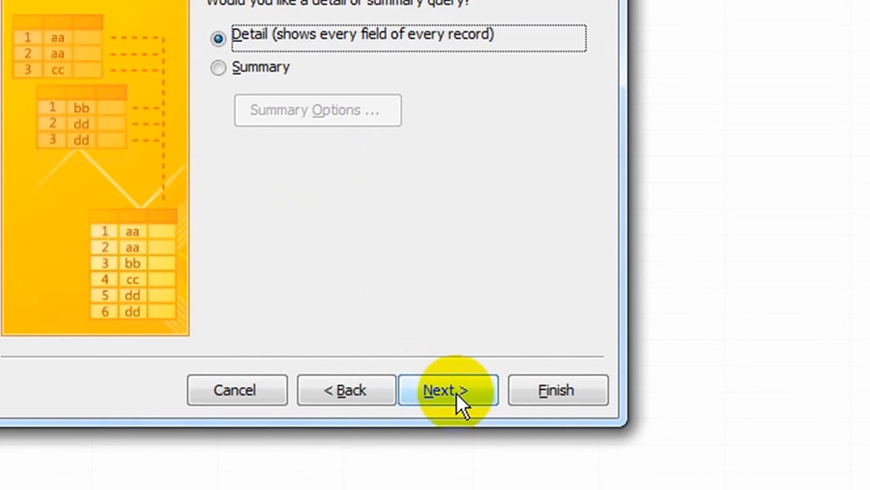
click(454, 392)
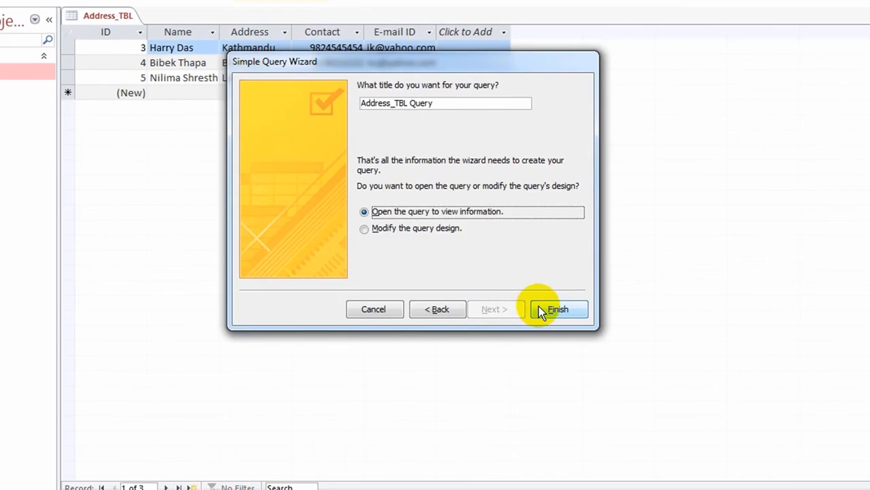
click(556, 390)
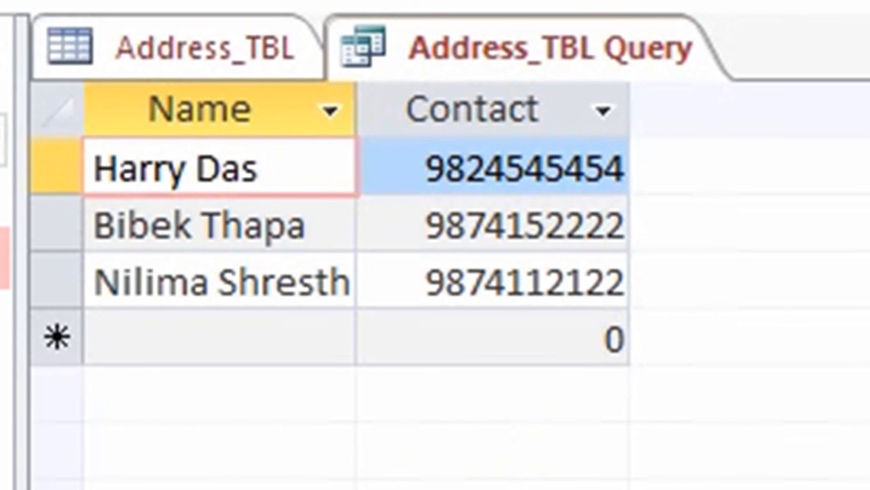
Bring up the CREATE commands while Address_TBL Query is displayed.
click(1, 1)
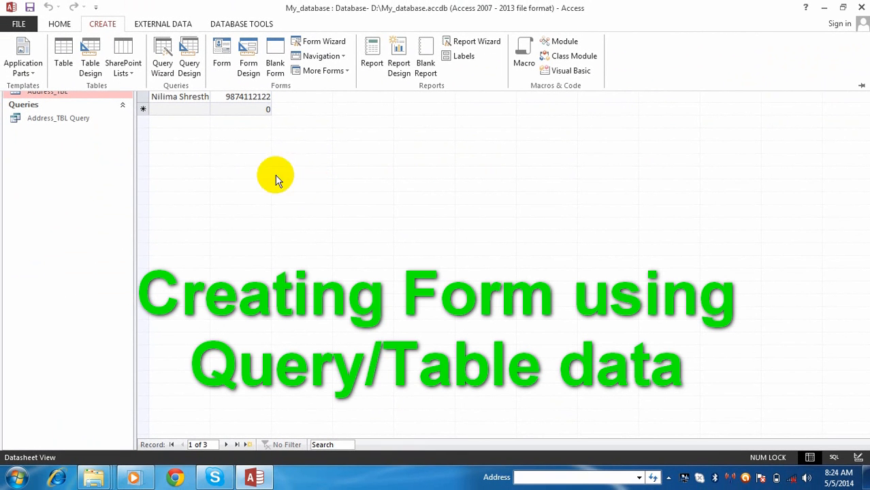
Generate a new form from the Address_TBL table with the CREATE Form command.
click(221, 51)
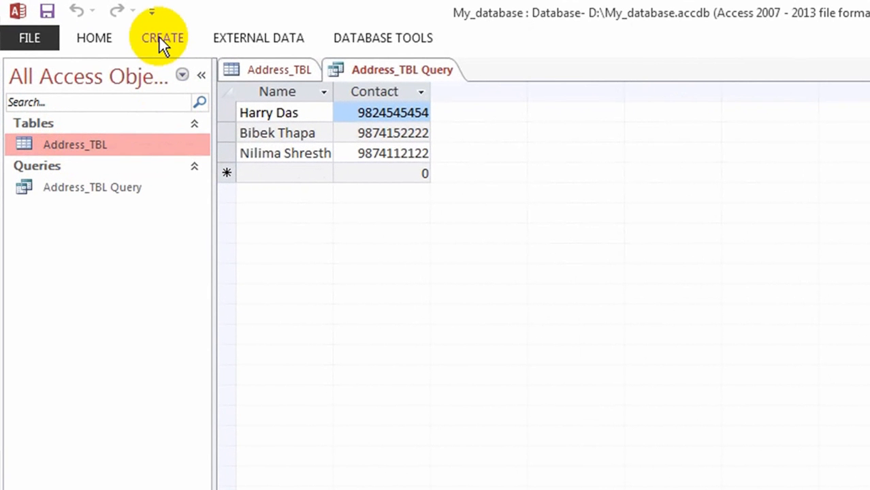
click(161, 39)
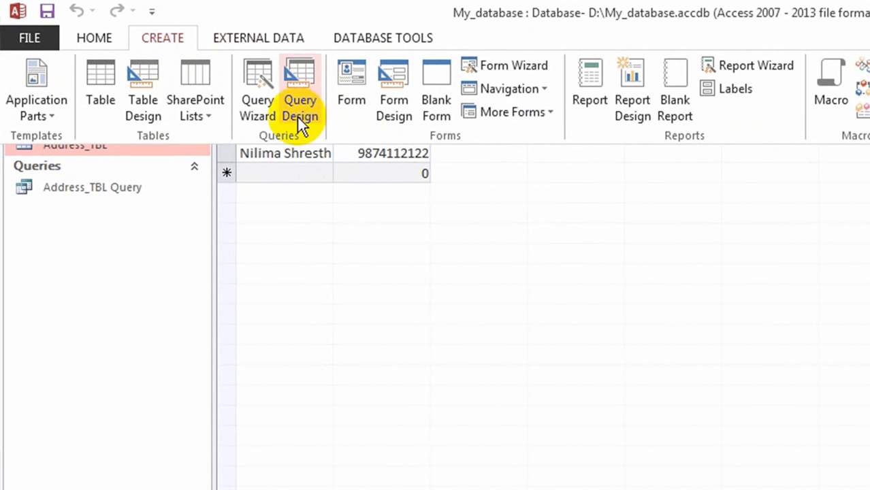
click(348, 79)
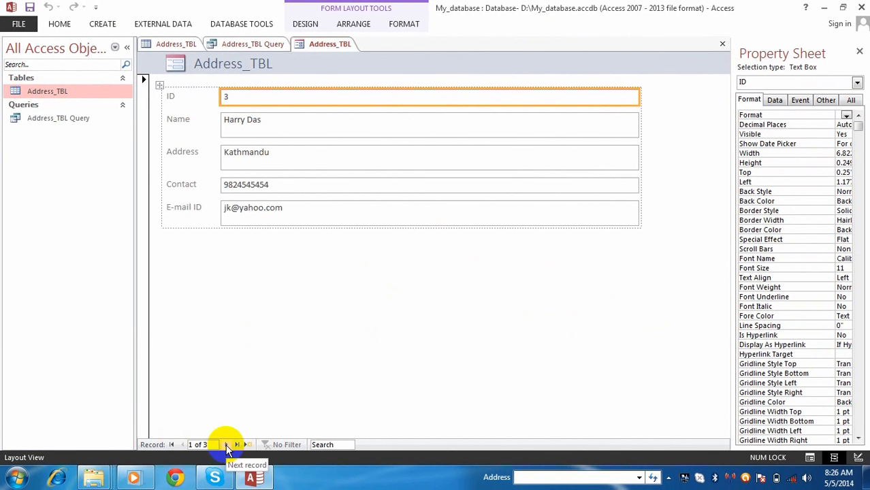
Browse the form's records with Next, First, Last and New record, then select the Name box.
click(225, 444)
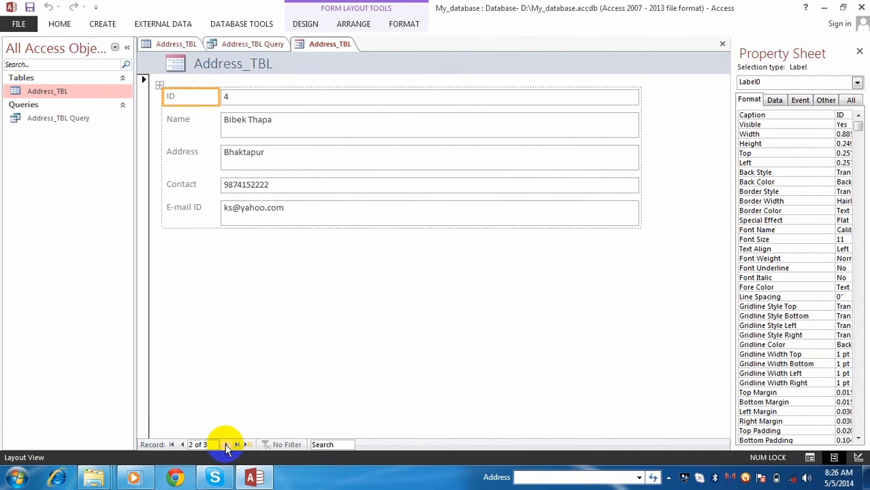
click(226, 445)
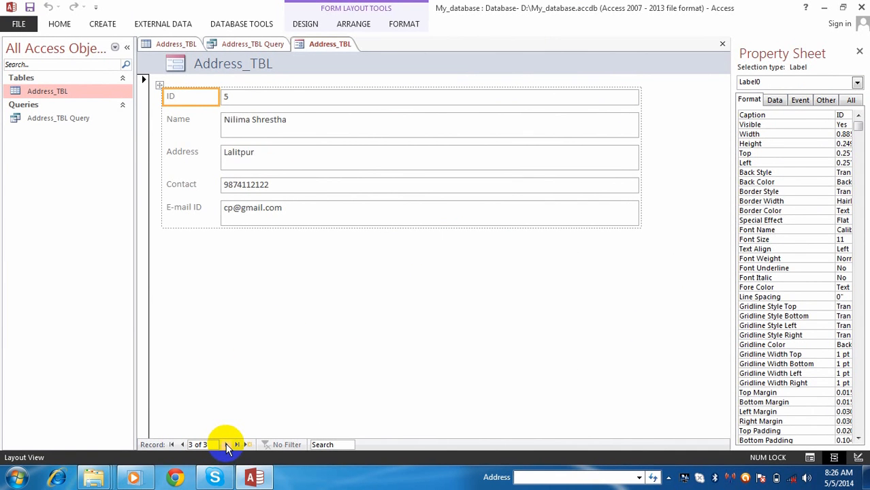
click(225, 443)
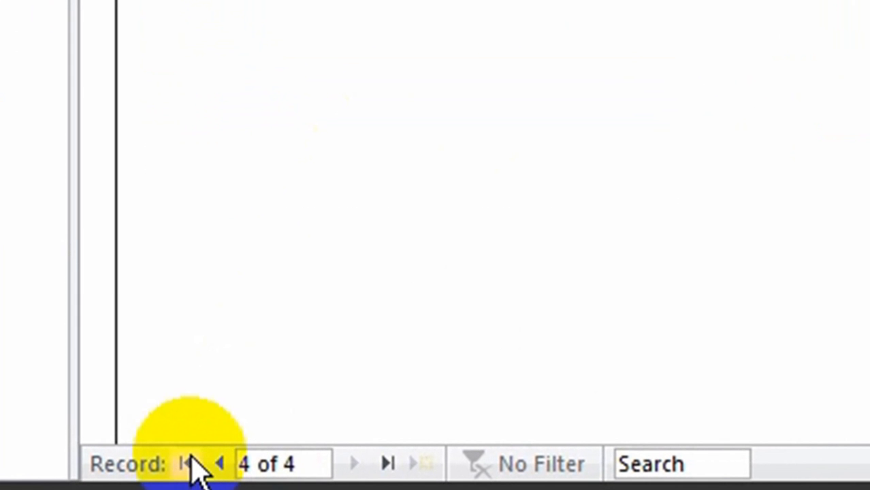
click(188, 461)
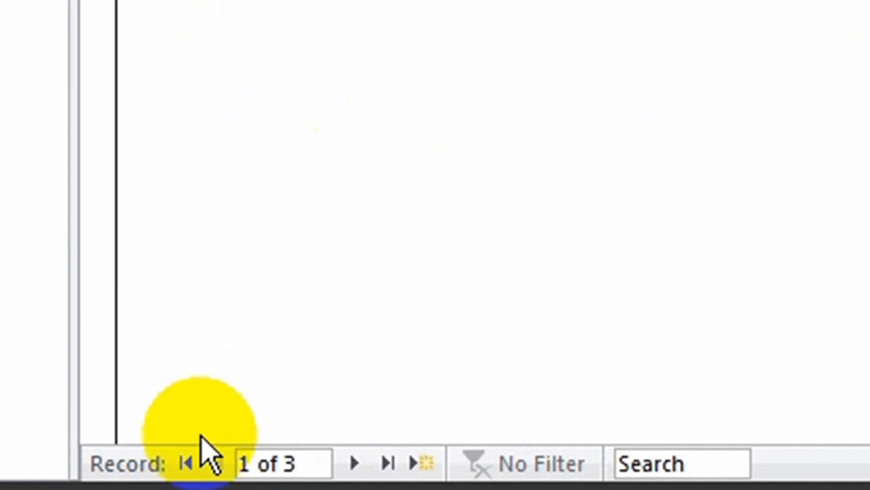
click(387, 466)
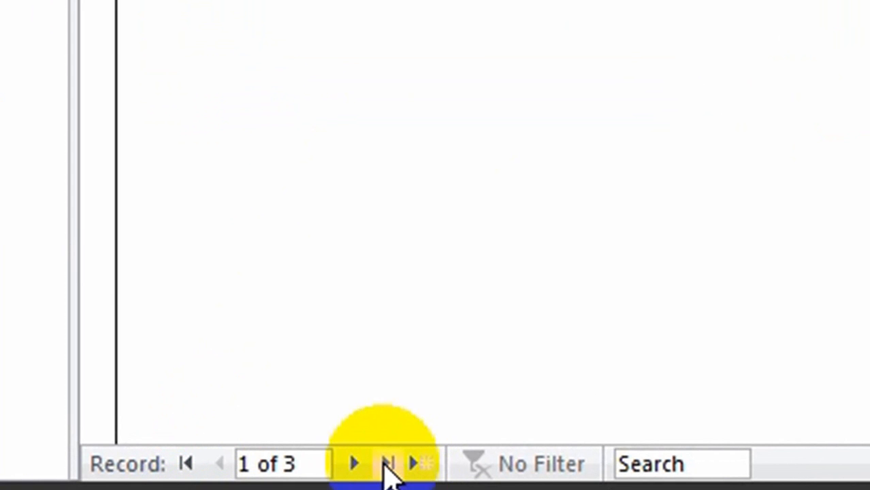
click(385, 464)
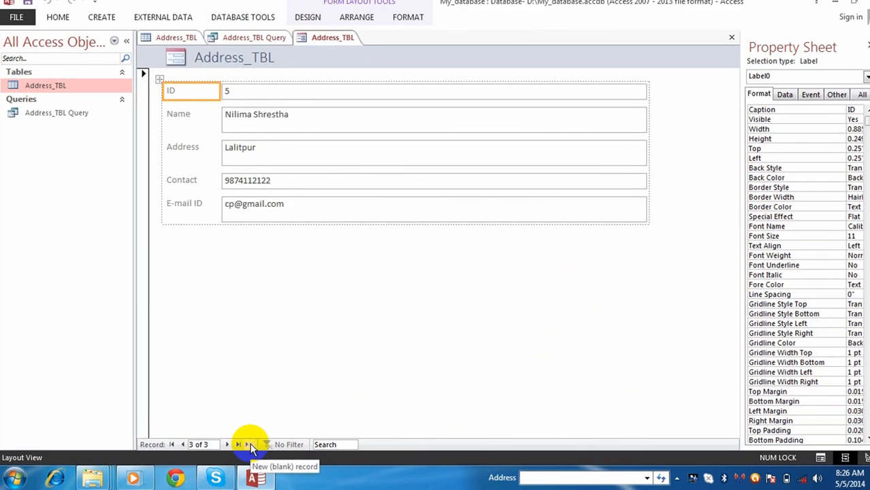
click(249, 445)
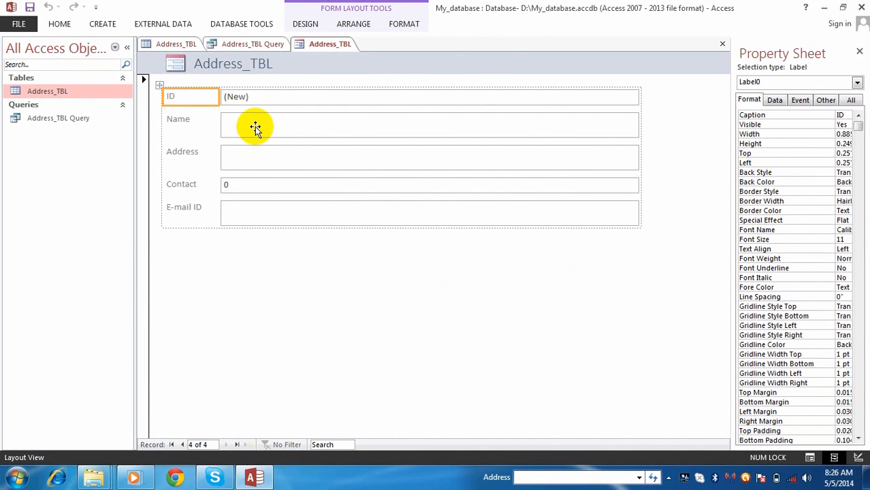
click(235, 123)
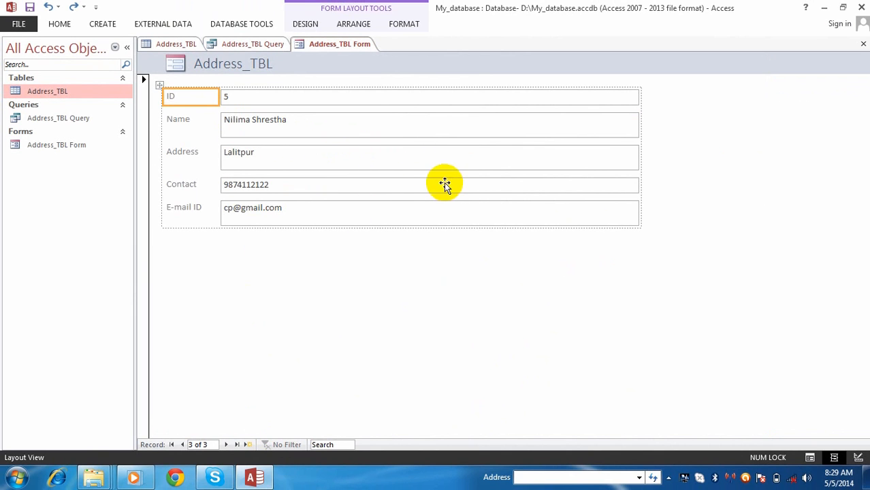
click(282, 122)
click(281, 101)
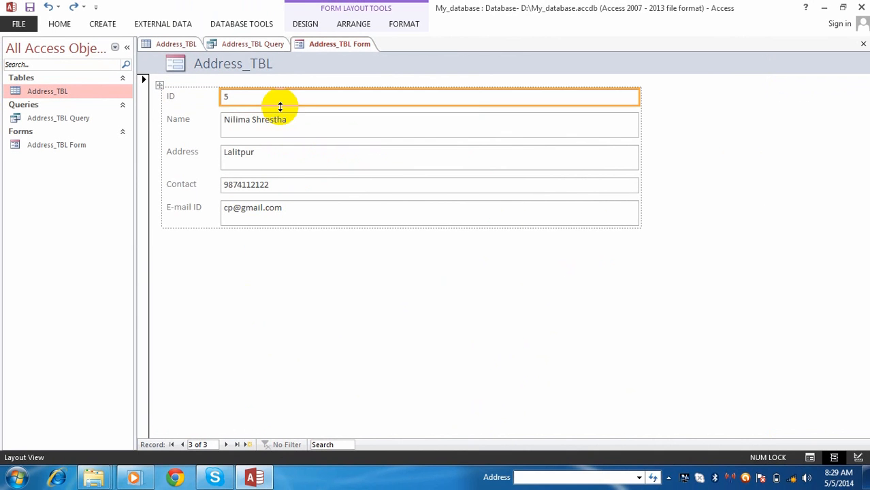
click(296, 131)
click(287, 165)
click(284, 187)
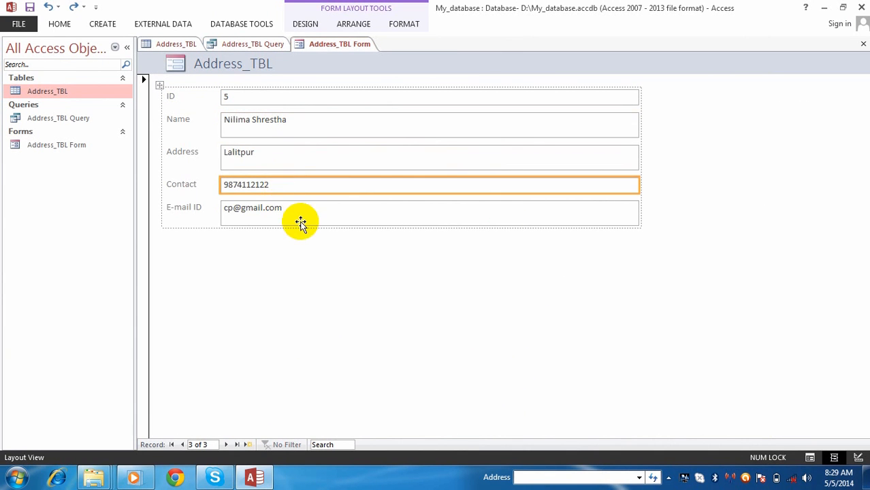
click(291, 211)
click(256, 148)
click(254, 121)
click(254, 100)
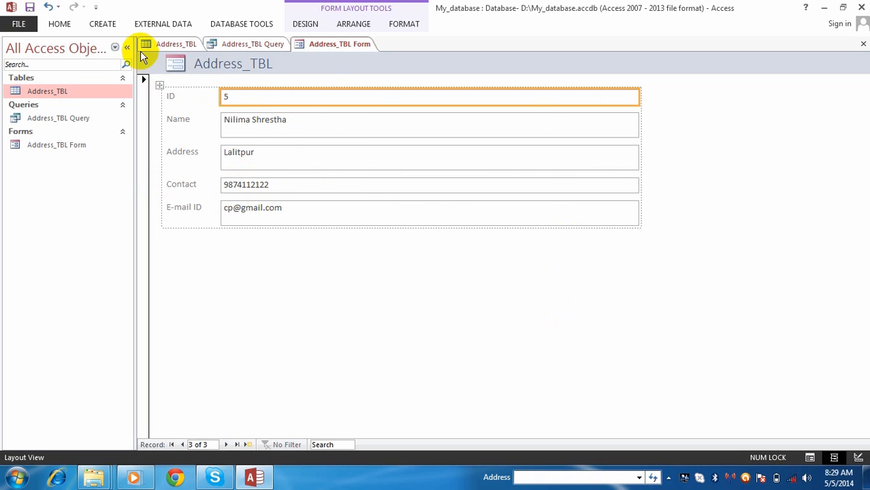
click(106, 23)
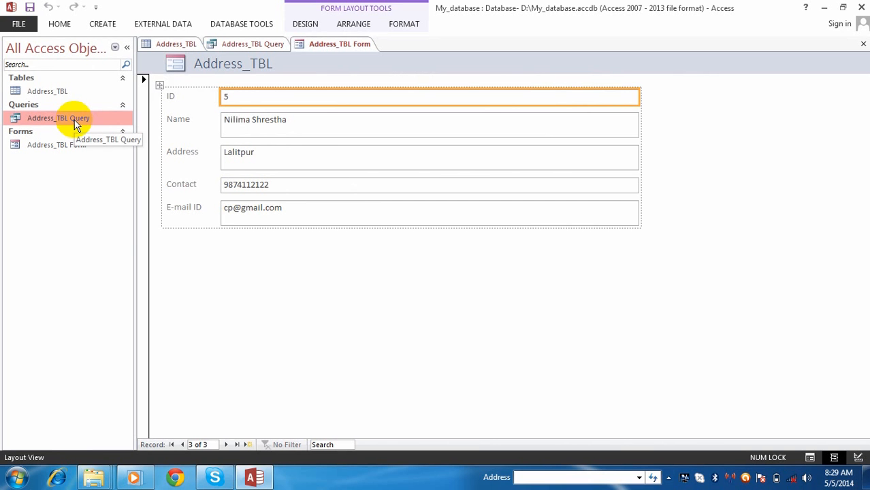
click(61, 146)
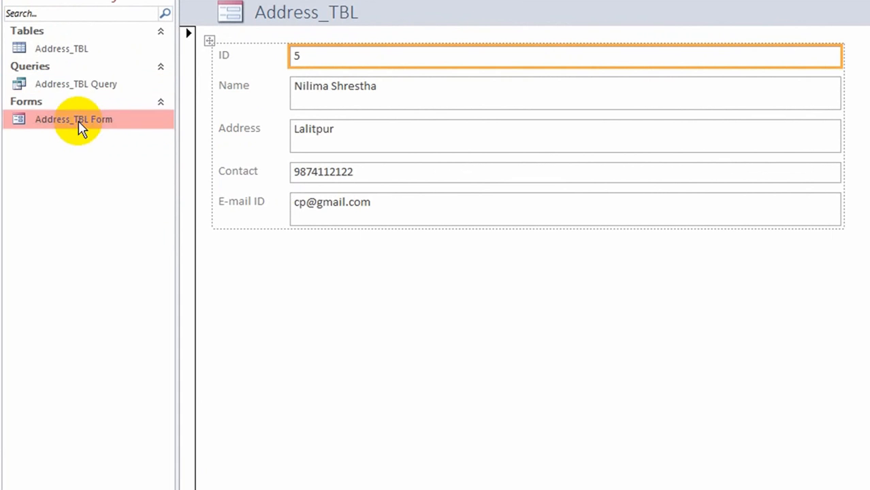
click(92, 89)
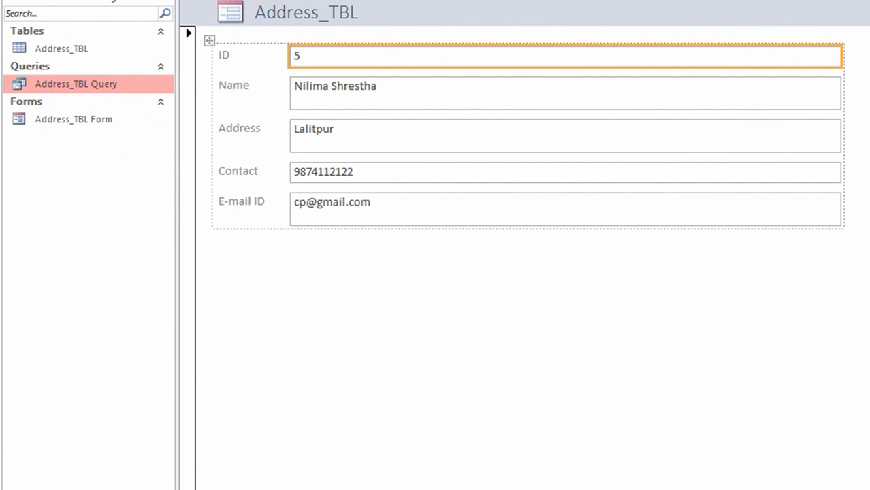
Create a report from Address_TBL Query and select its title text for editing.
click(102, 24)
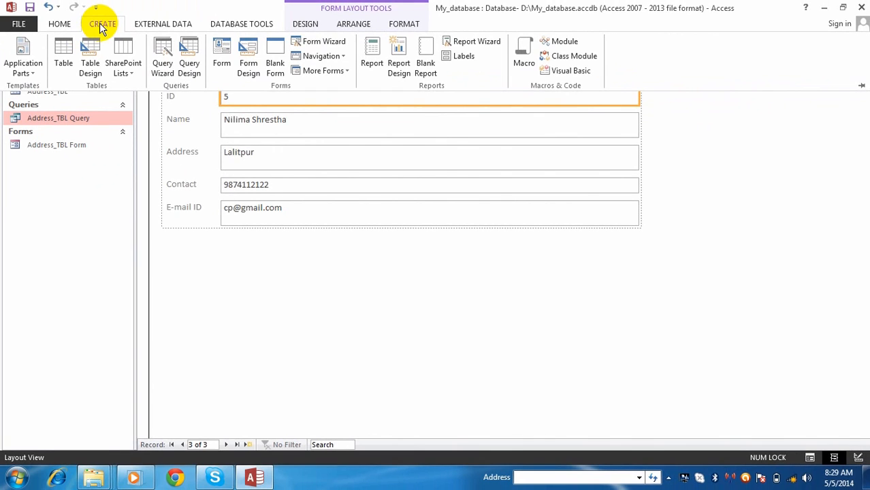
click(371, 60)
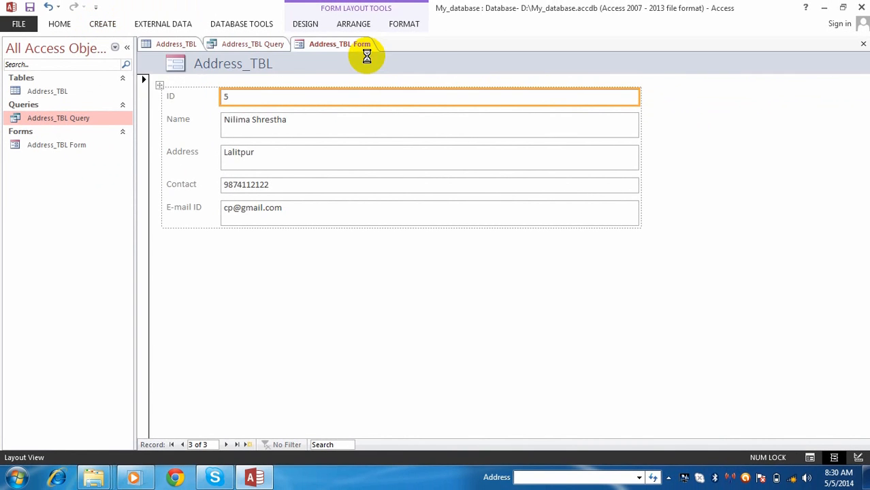
click(293, 260)
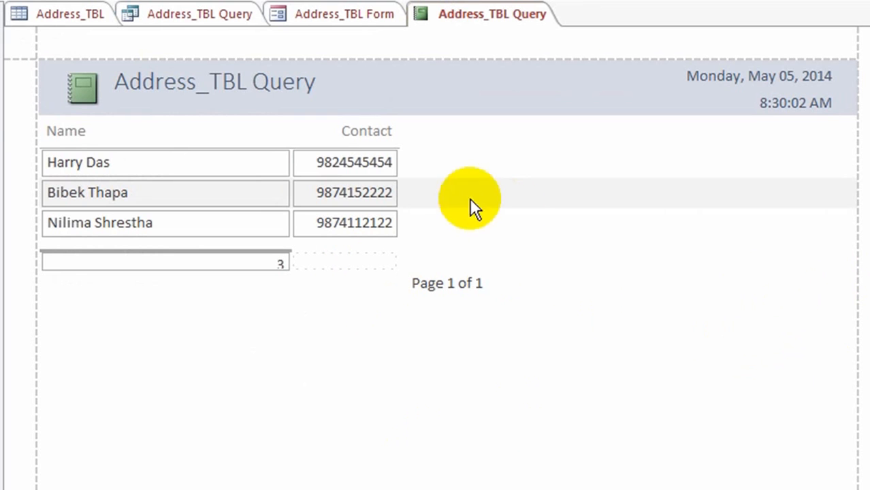
double_click(226, 93)
drag(344, 91, 42, 78)
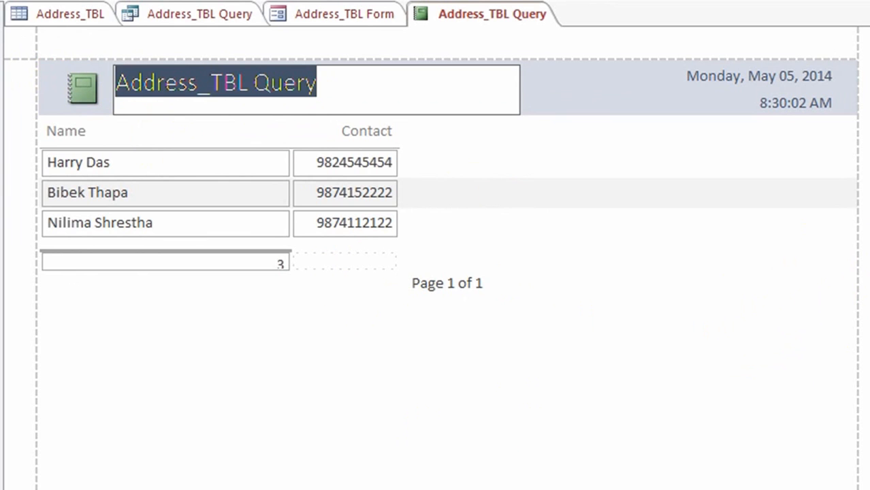
Retitle the report 'Mount Valley Secondary School: Contact List of Parents', fixing a typo at the end.
text(Mount Vall)
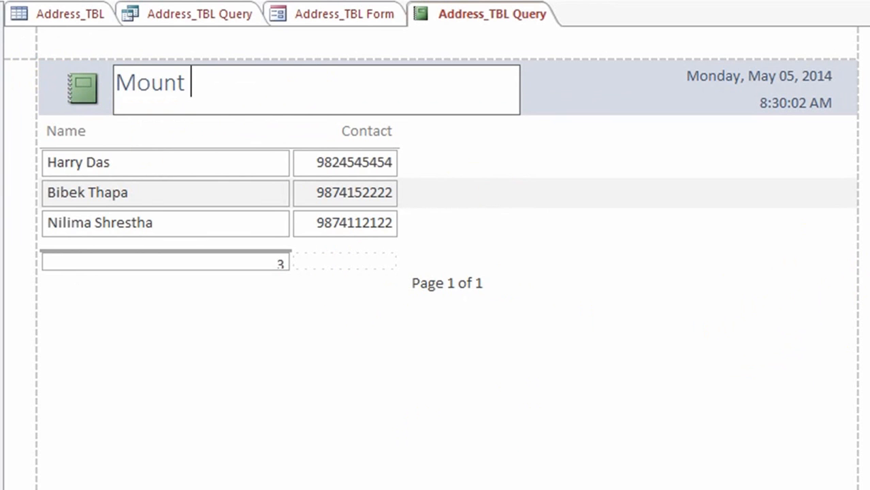
text(ey Sec)
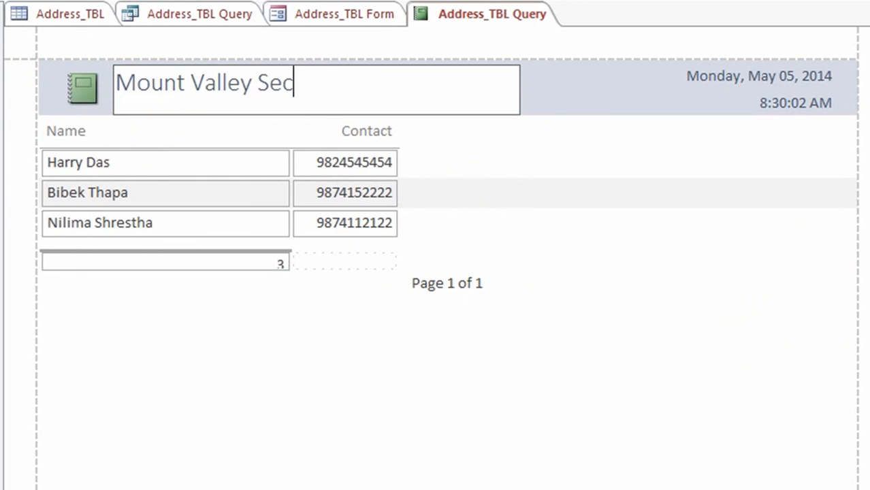
text(ondary School)
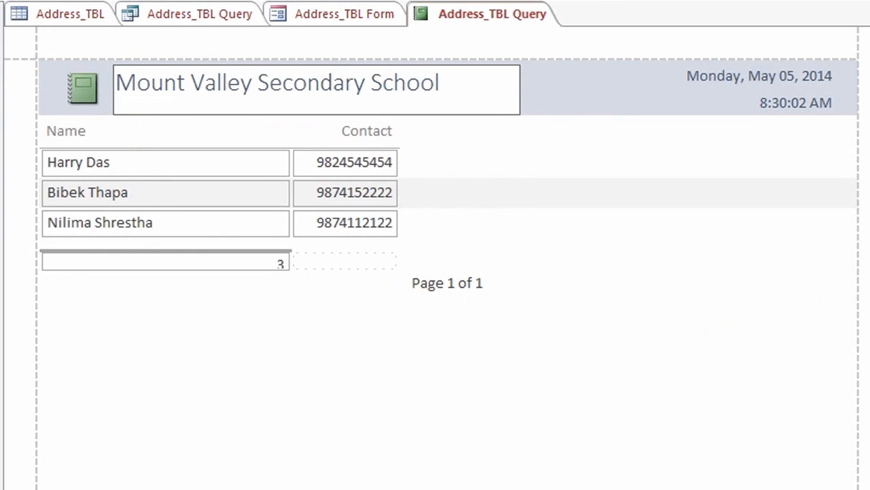
key(Return)
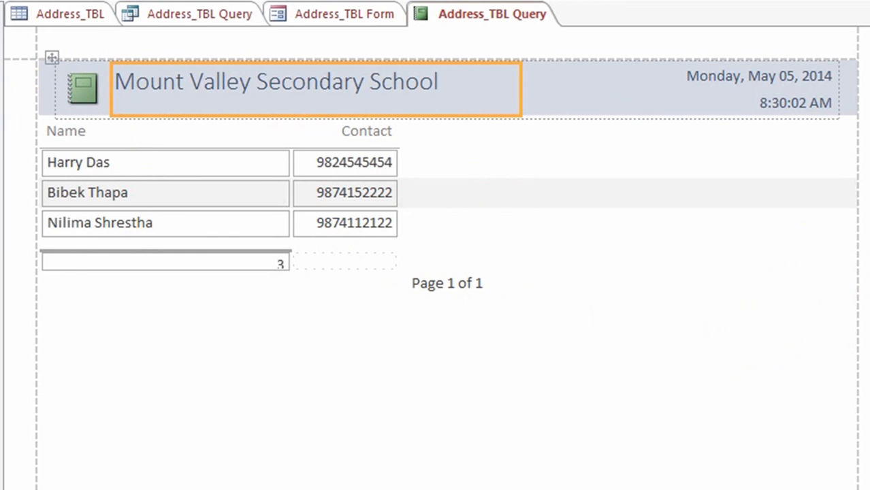
click(508, 194)
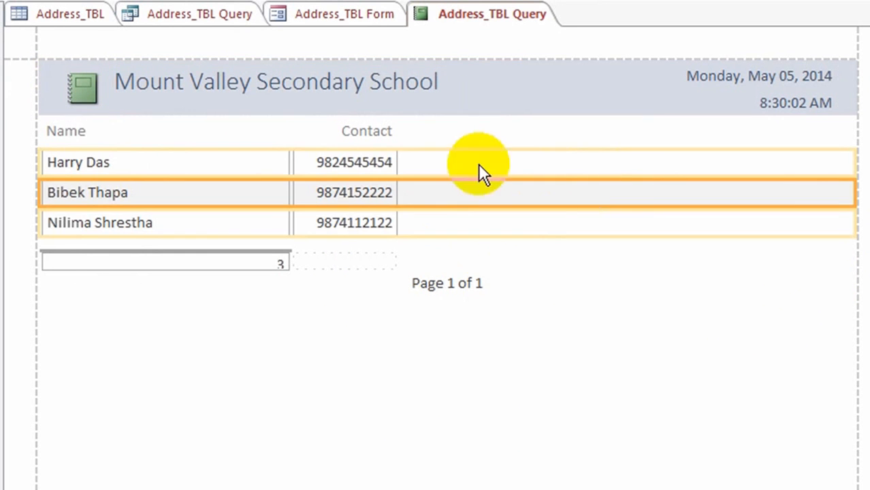
click(425, 86)
click(439, 84)
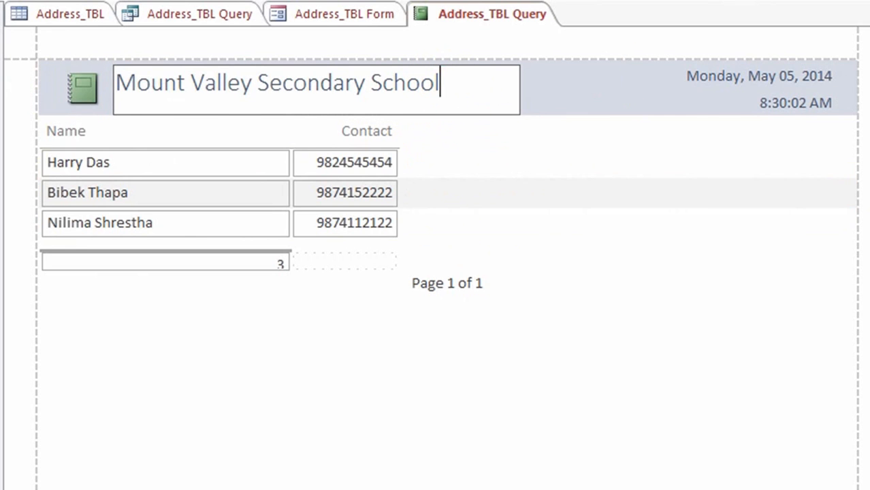
text(: Contact)
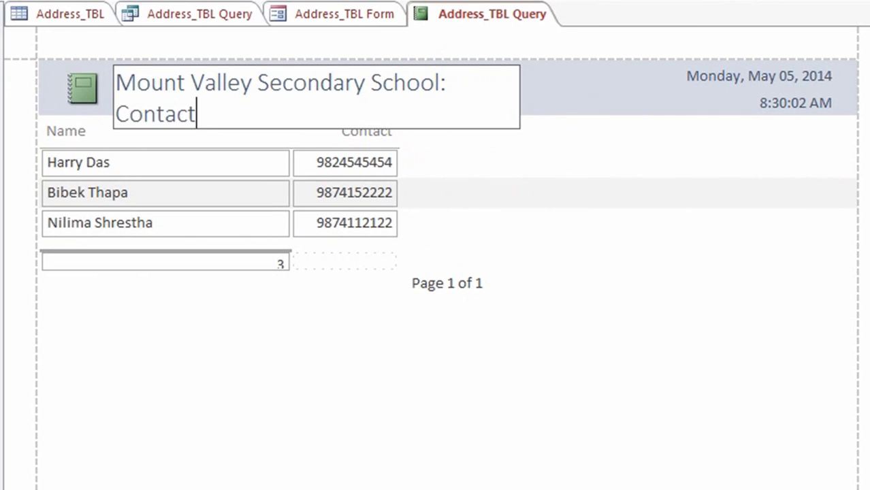
text( List of )
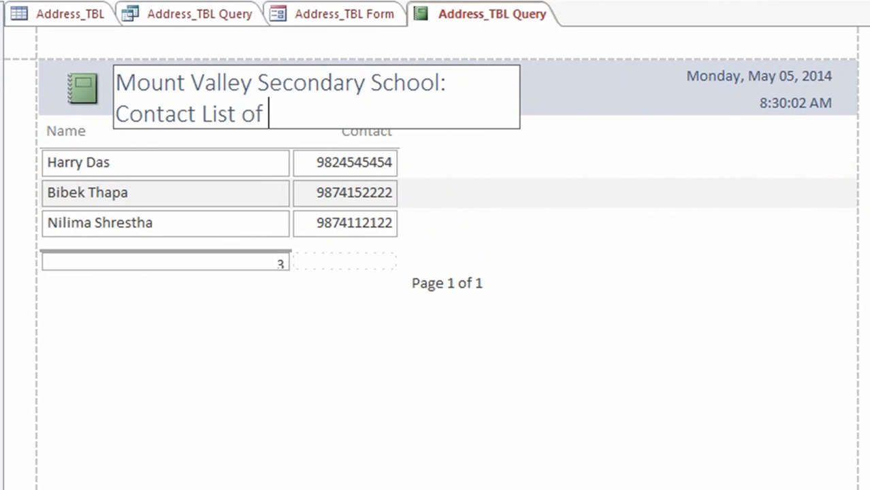
text(Parents)
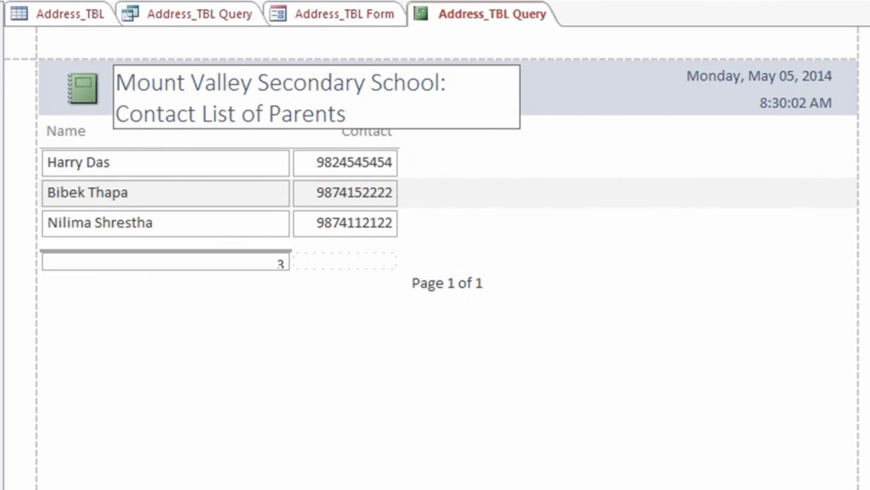
key(BackSpace)
key(BackSpace)
text(ts)
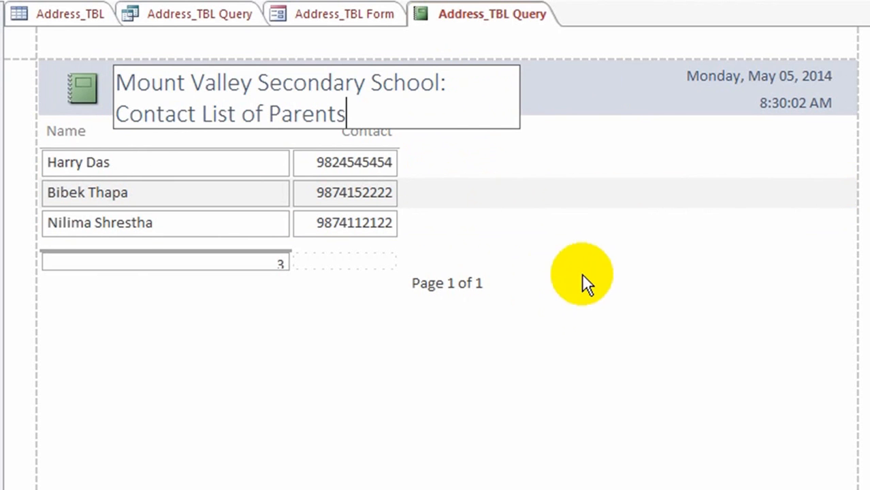
click(641, 238)
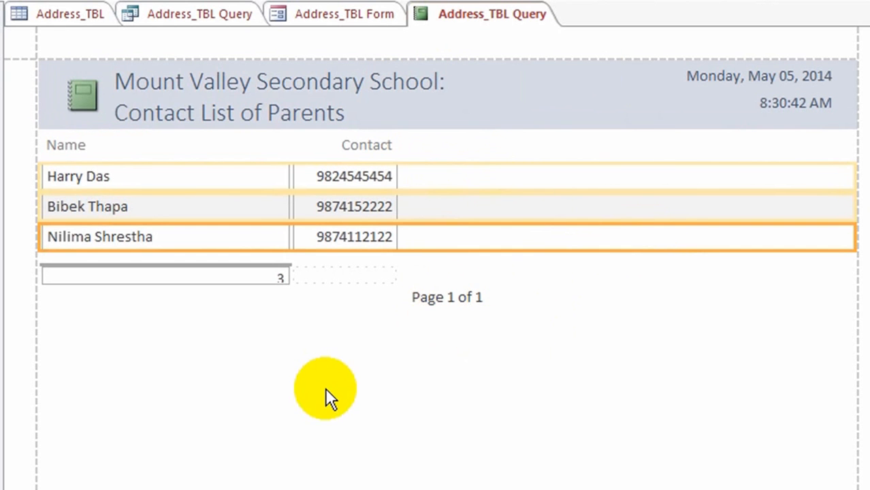
click(454, 358)
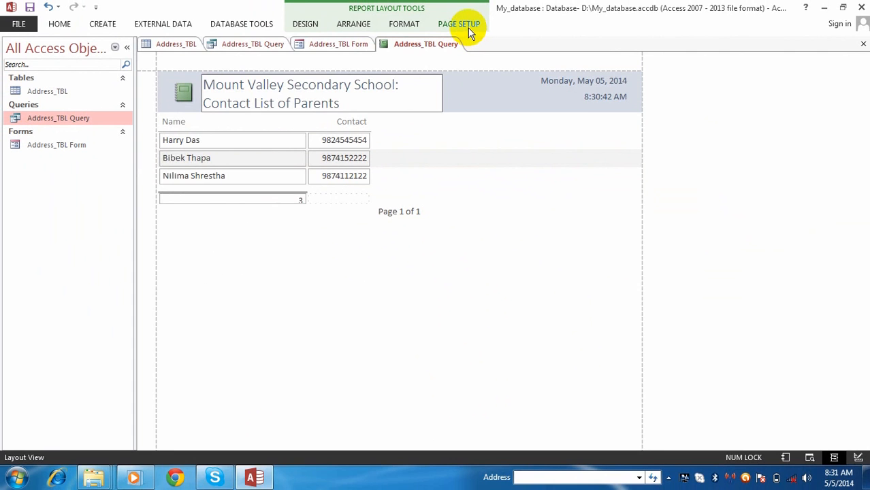
Look at the margin presets and landscape orientation, keeping the report in portrait.
click(468, 28)
click(45, 61)
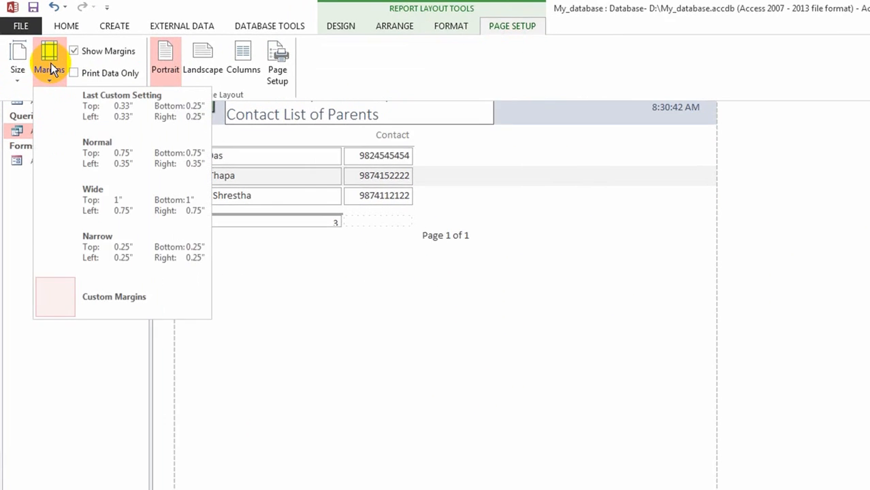
click(112, 242)
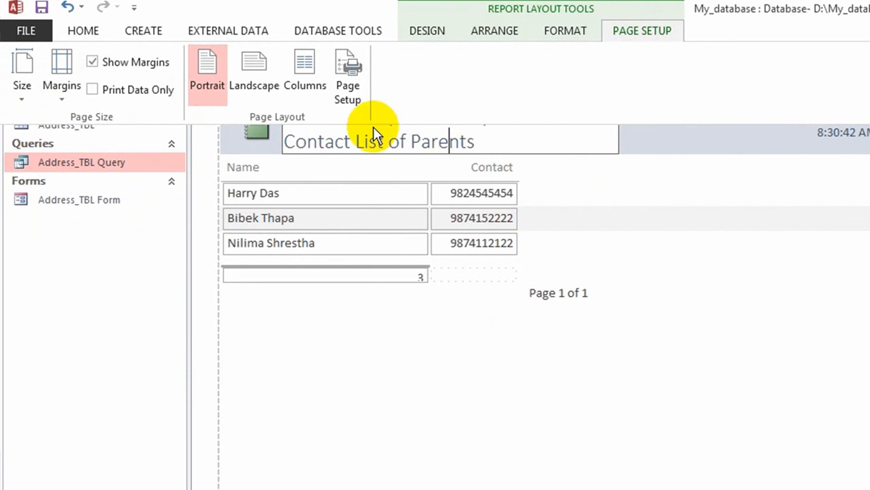
click(252, 66)
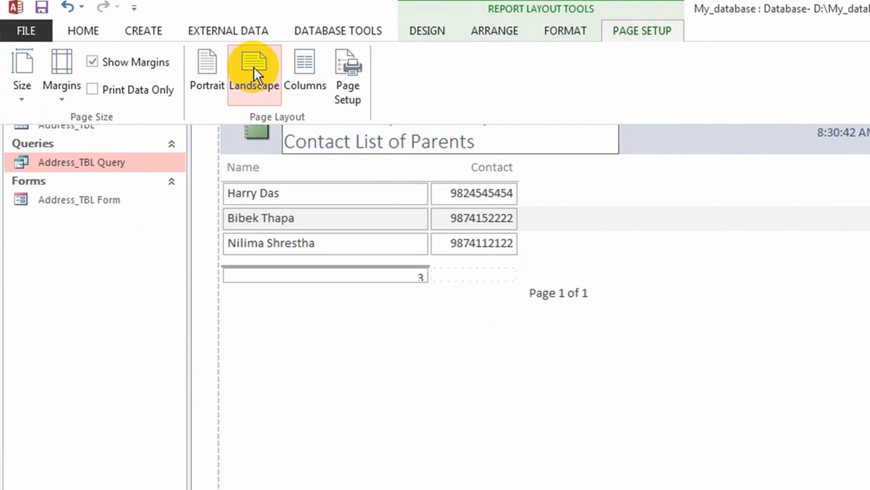
click(207, 62)
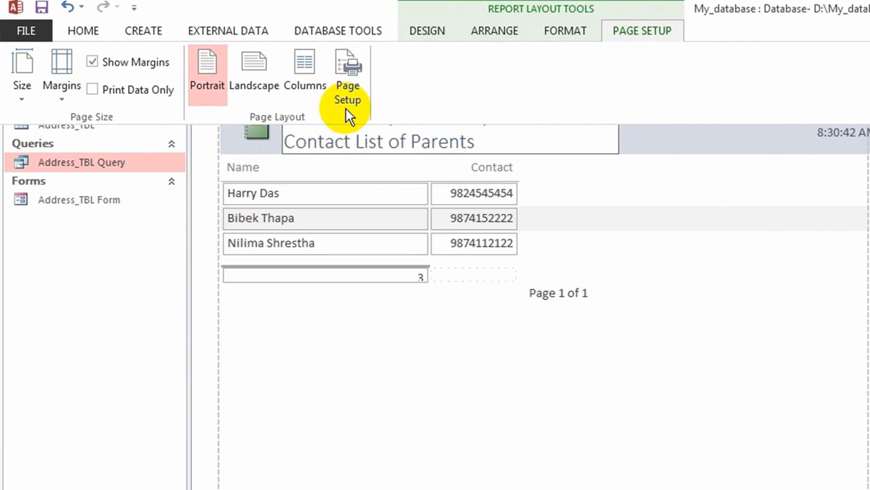
Set the report's paper size to A4 in Page Setup.
click(339, 71)
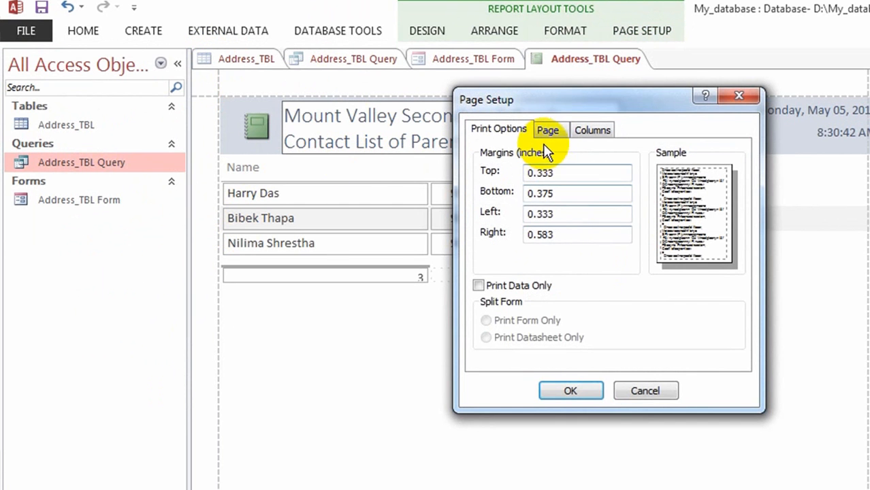
click(551, 129)
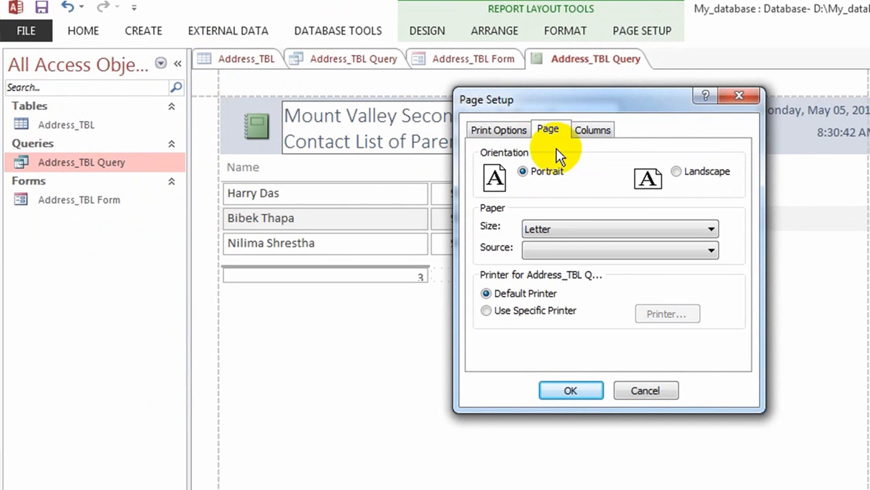
click(712, 229)
click(538, 254)
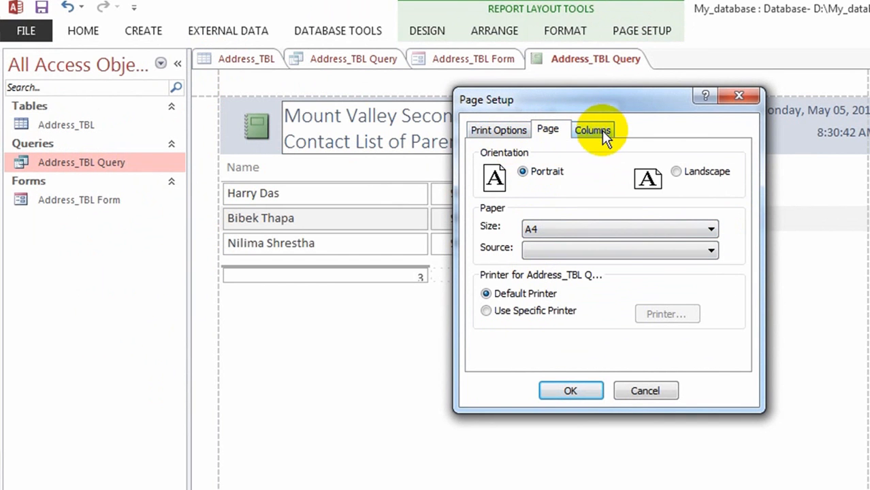
click(504, 130)
Set the top, bottom, left and right margins to 0.5 inch and apply them.
double_click(570, 172)
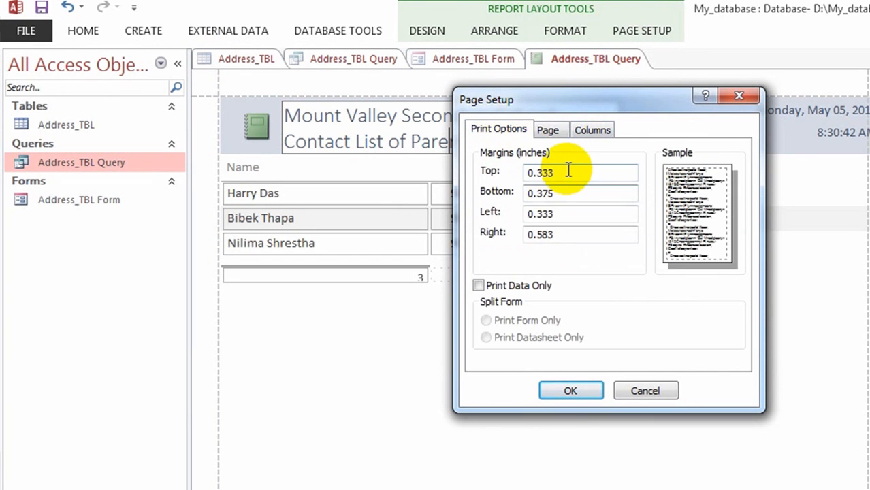
text(0.5)
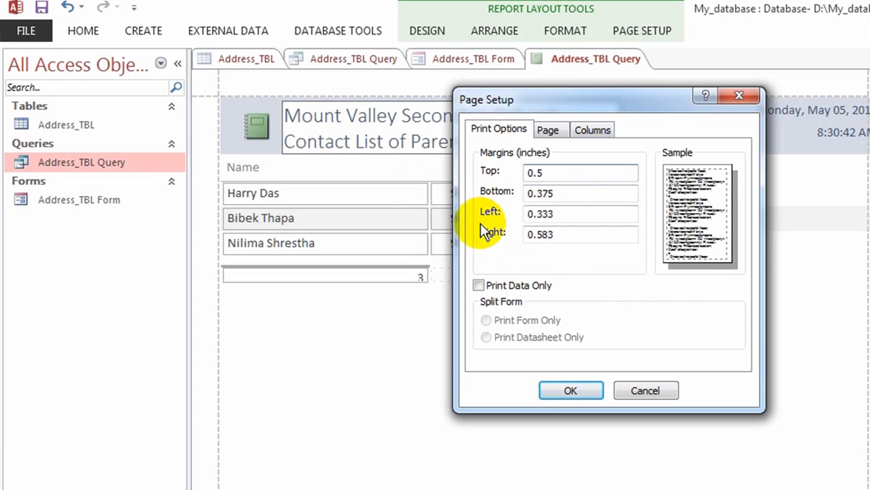
double_click(569, 193)
text(0.5)
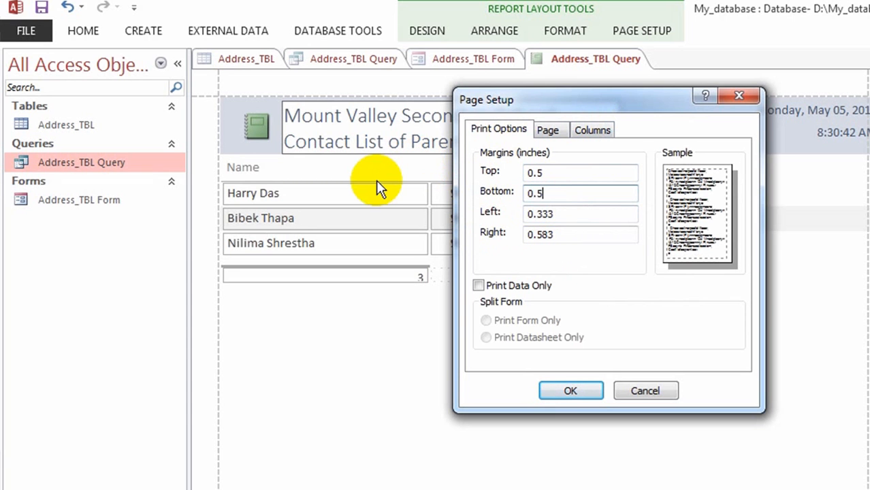
double_click(565, 214)
text(0.5)
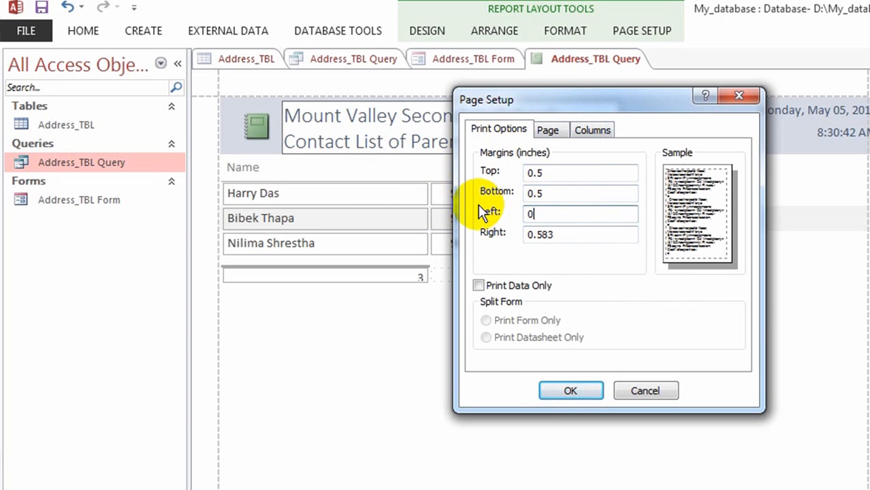
double_click(566, 232)
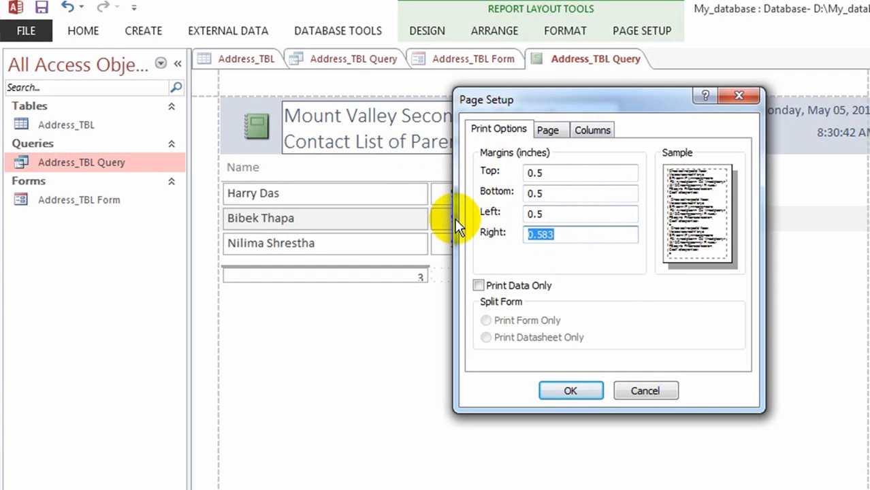
text(0.5)
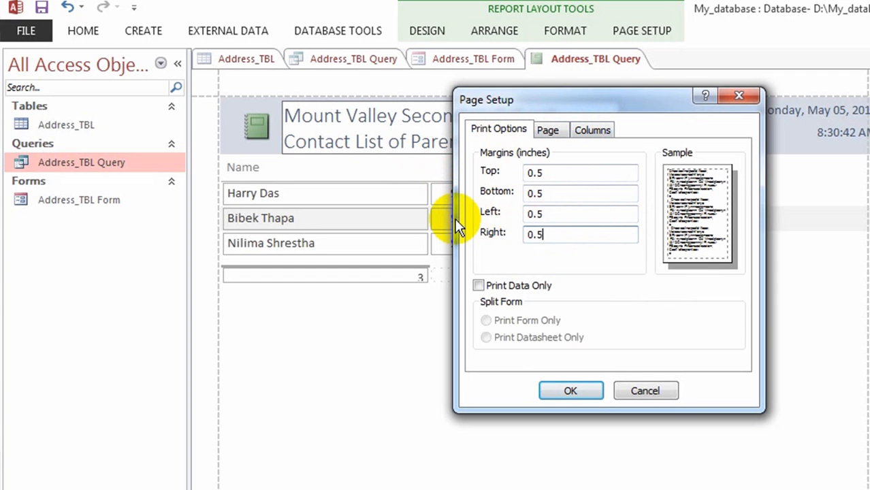
click(569, 392)
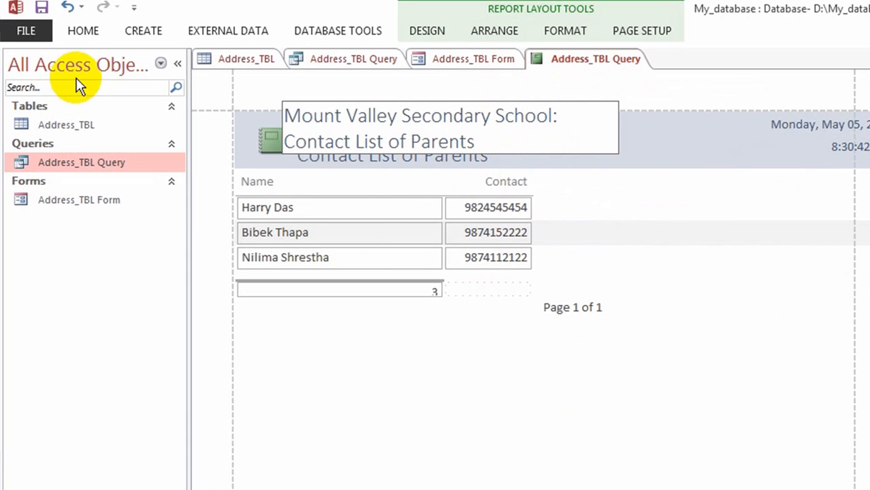
Print one copy of all pages of the parents' contact list report.
click(81, 32)
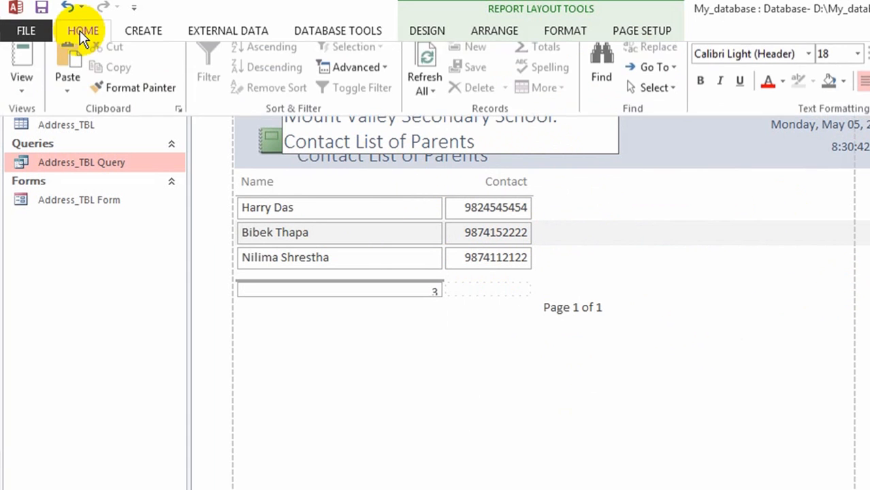
click(31, 29)
click(35, 243)
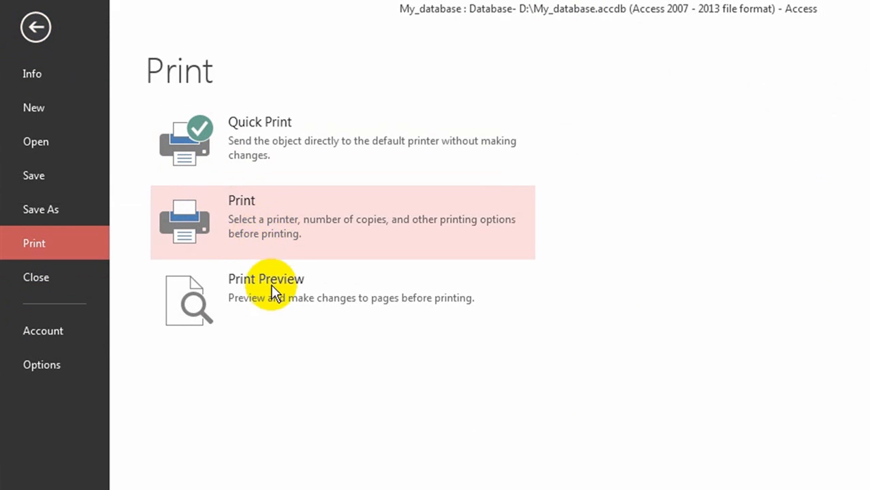
click(192, 213)
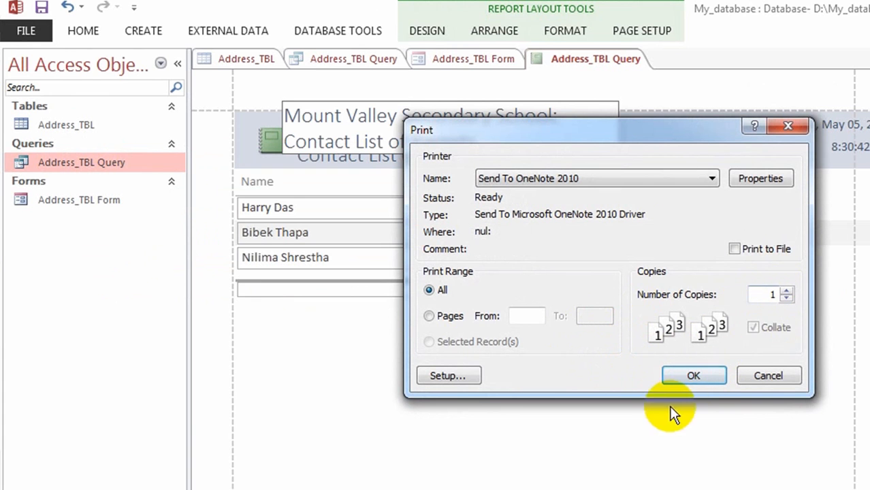
click(711, 378)
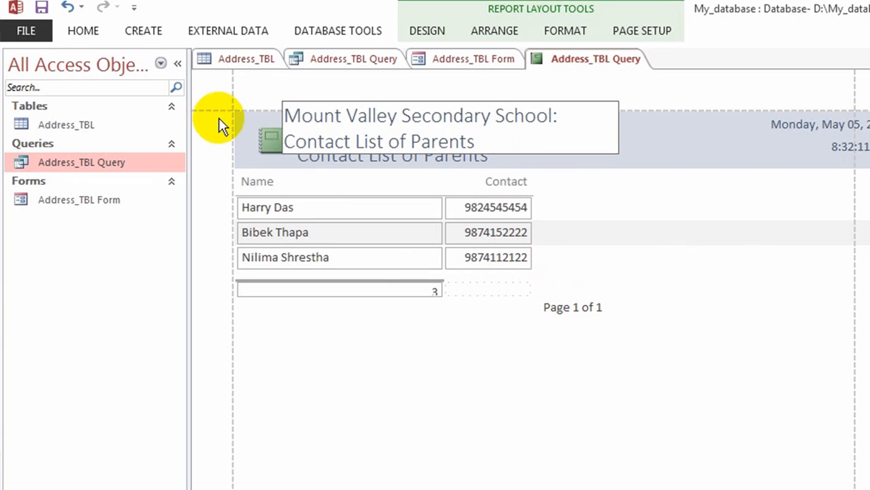
Save the report under the name 'Contract Details Report'.
click(41, 9)
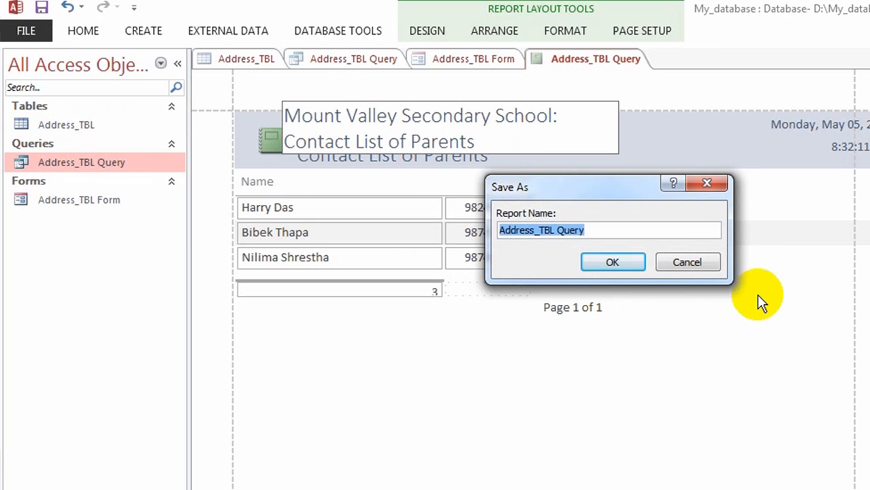
text(C)
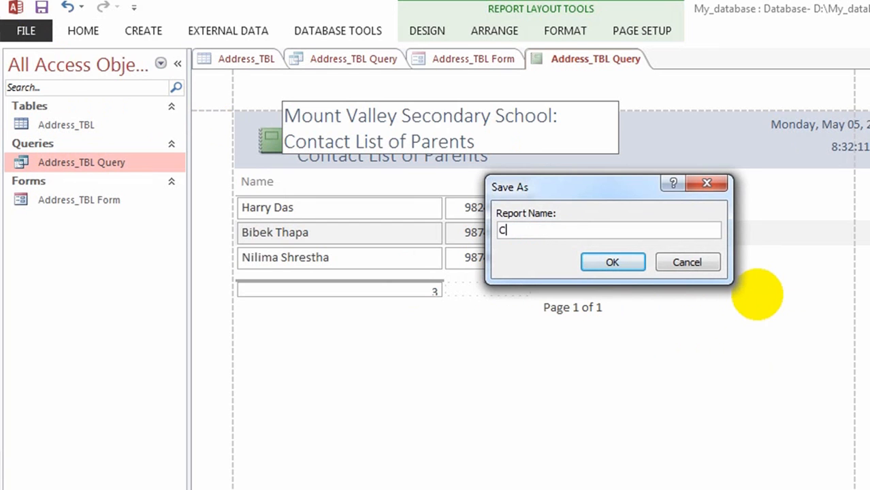
text(ontract Details )
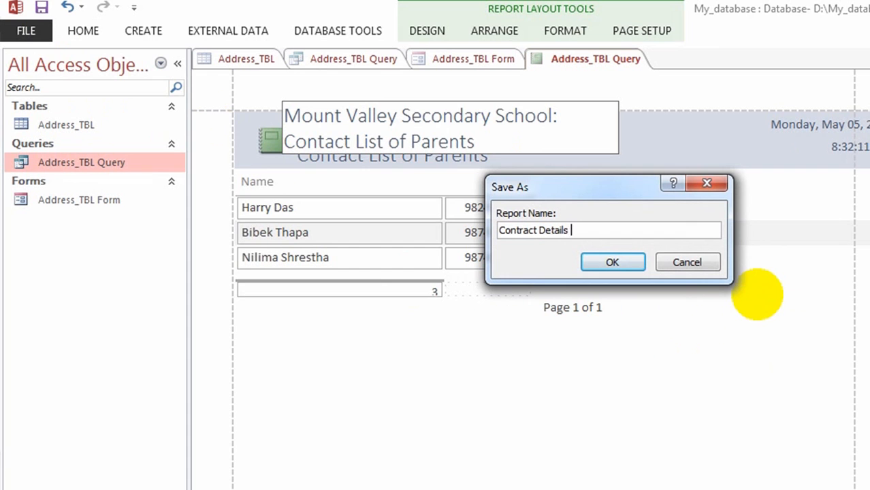
text(Report)
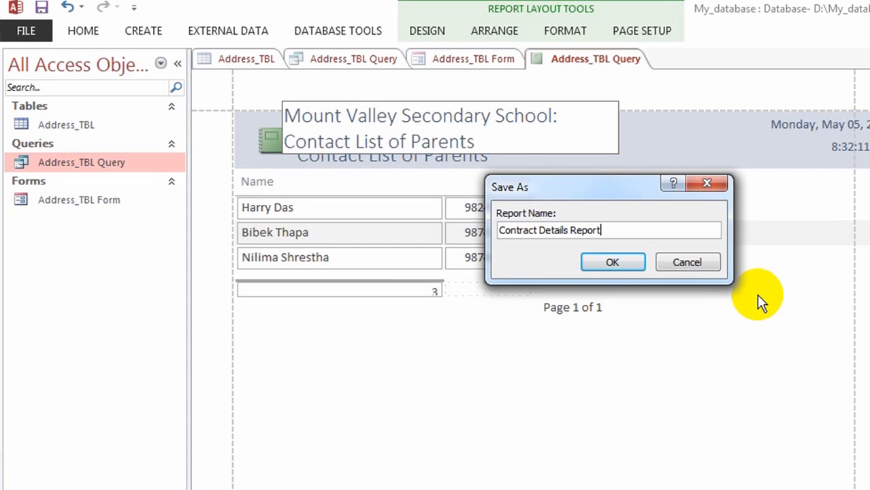
click(613, 267)
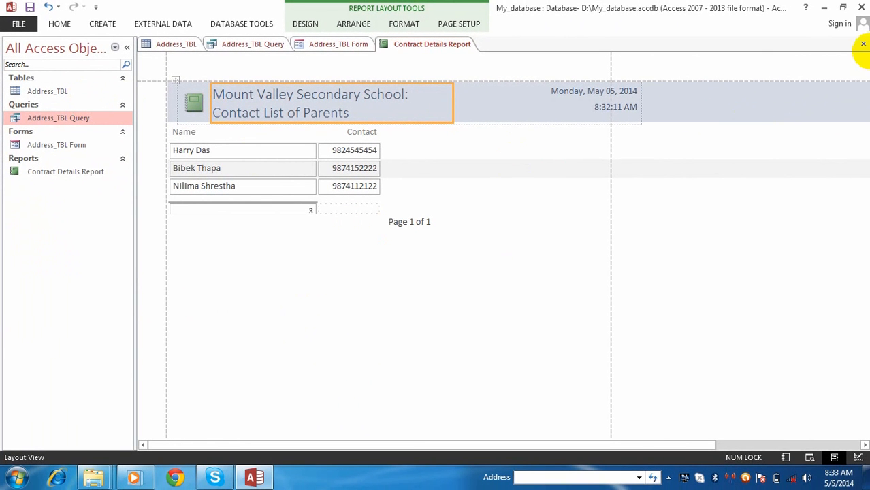
Close Access, saving the design changes to Address_TBL Form.
click(863, 7)
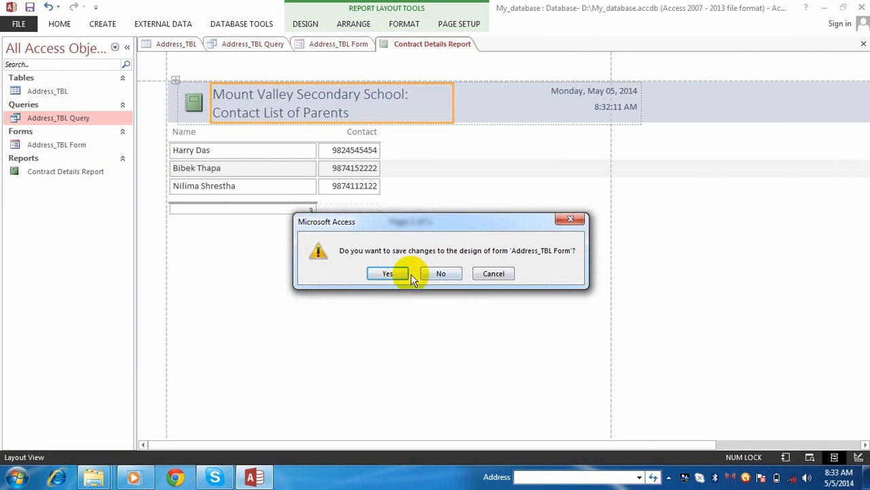
click(389, 274)
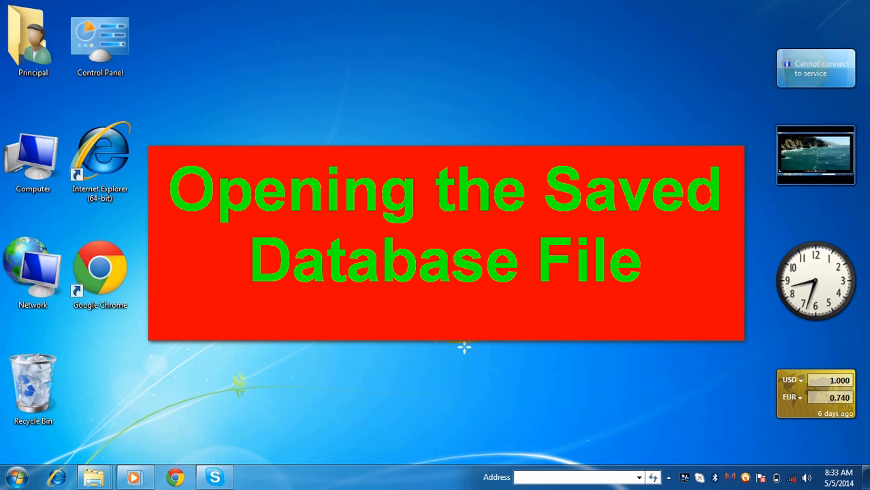
Open My_database from Local Disk (D:) through Computer in Windows Explorer.
double_click(30, 174)
double_click(480, 205)
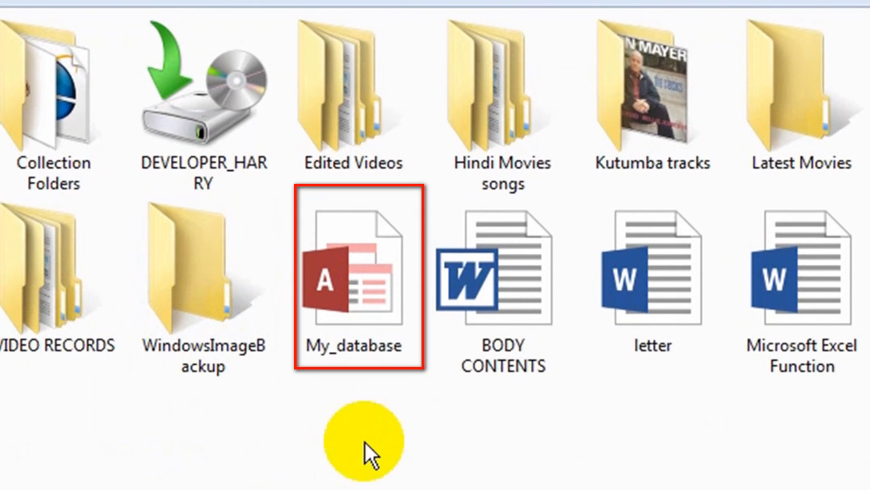
double_click(353, 307)
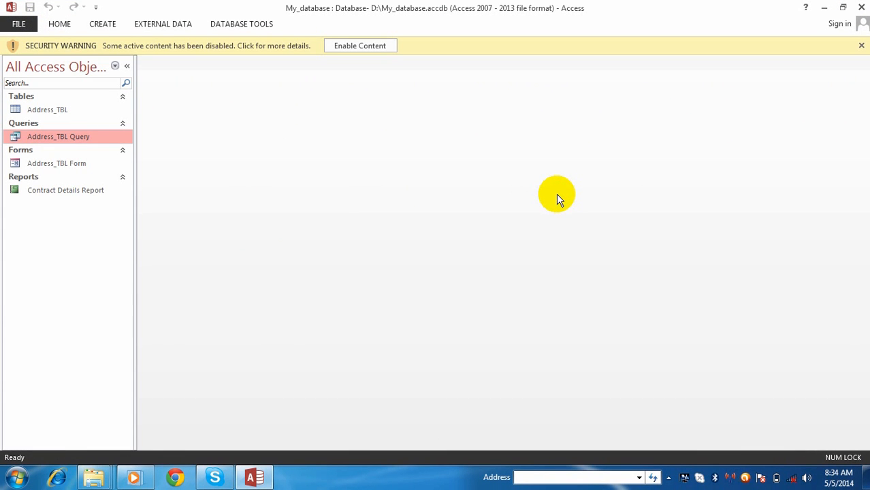
Open the Address_TBL table and Address_TBL Query, switching between them.
double_click(62, 111)
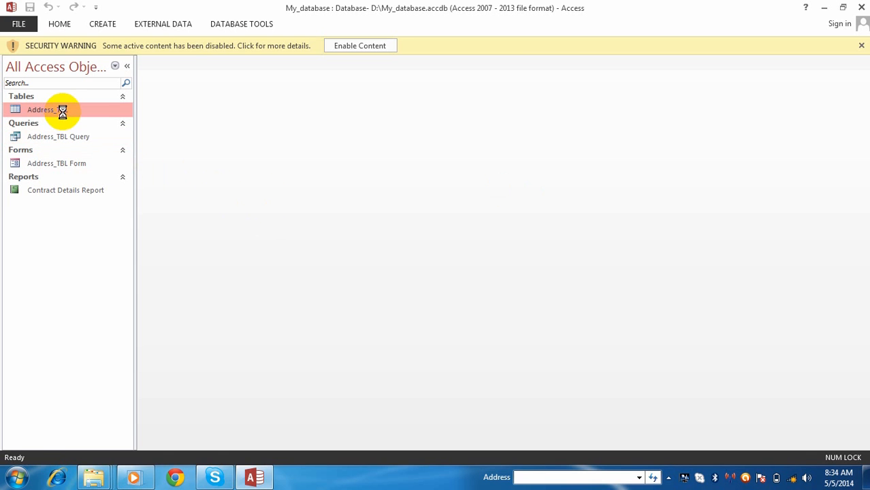
double_click(61, 136)
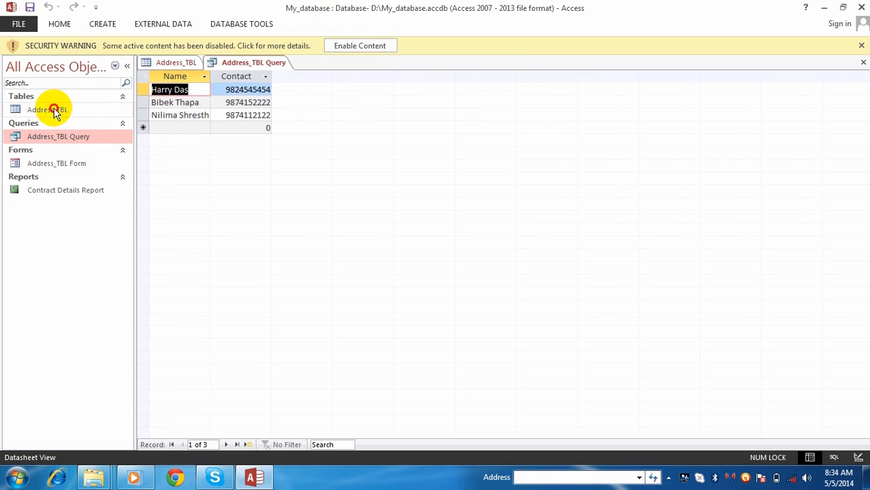
double_click(55, 111)
double_click(69, 137)
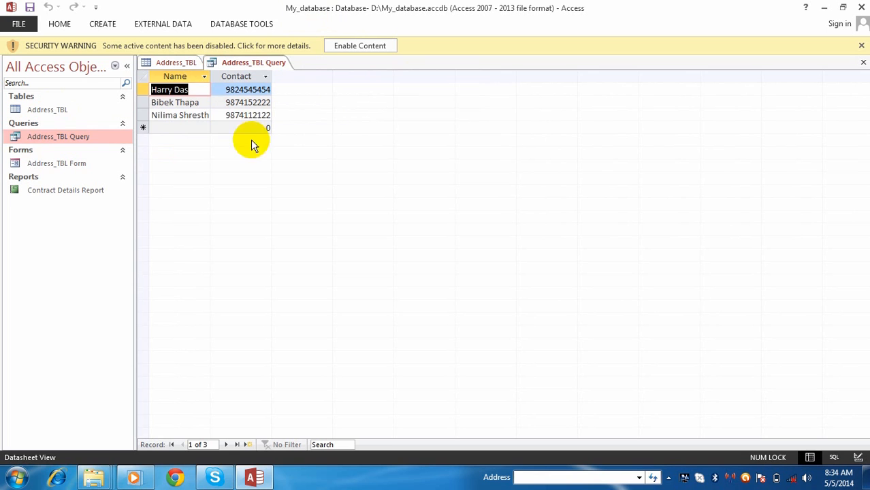
click(194, 128)
Open Address_TBL Form and Contract Details Report, then close Access.
double_click(72, 164)
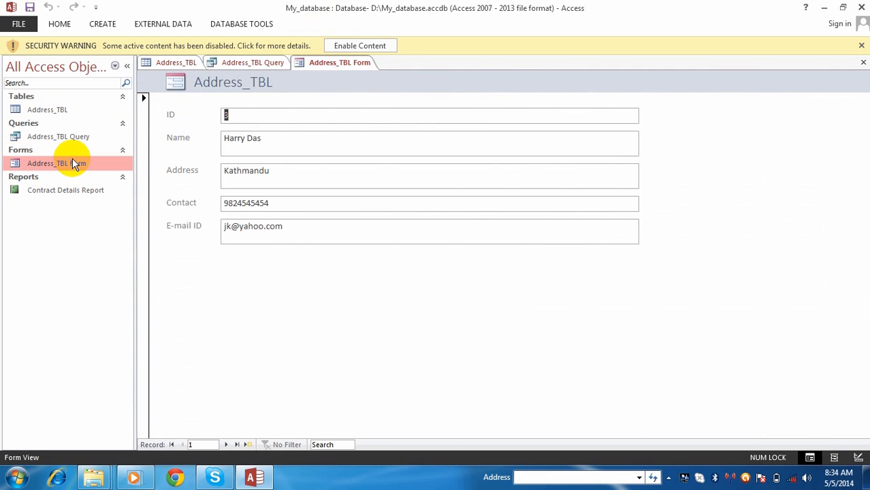
click(74, 192)
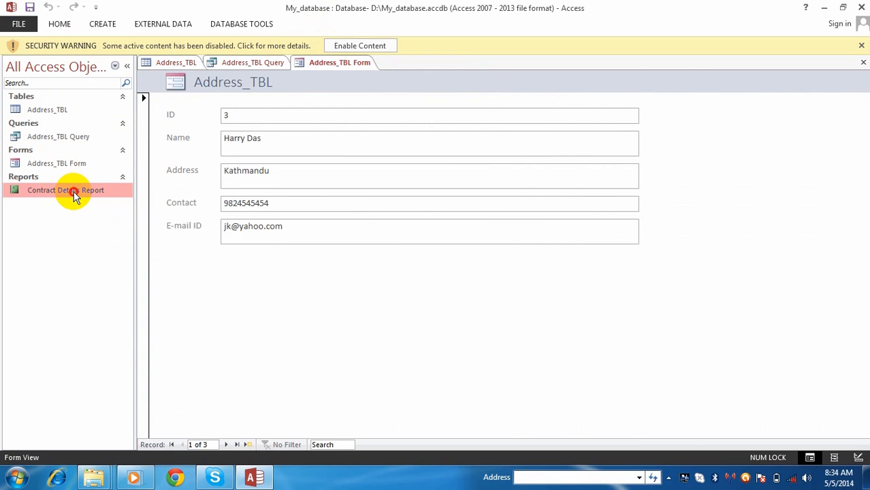
double_click(74, 193)
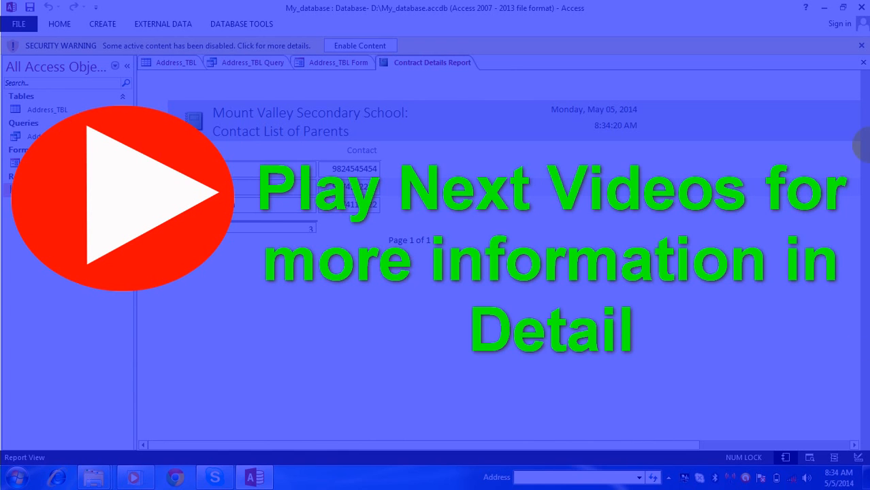
click(864, 7)
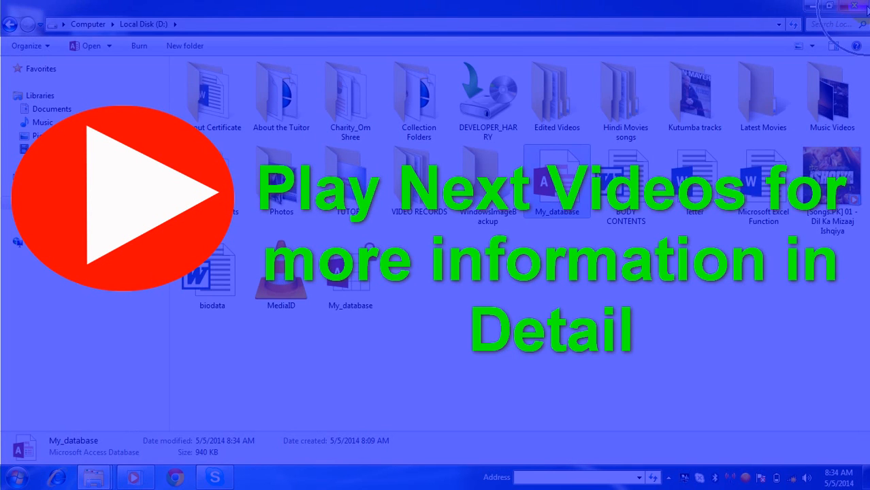